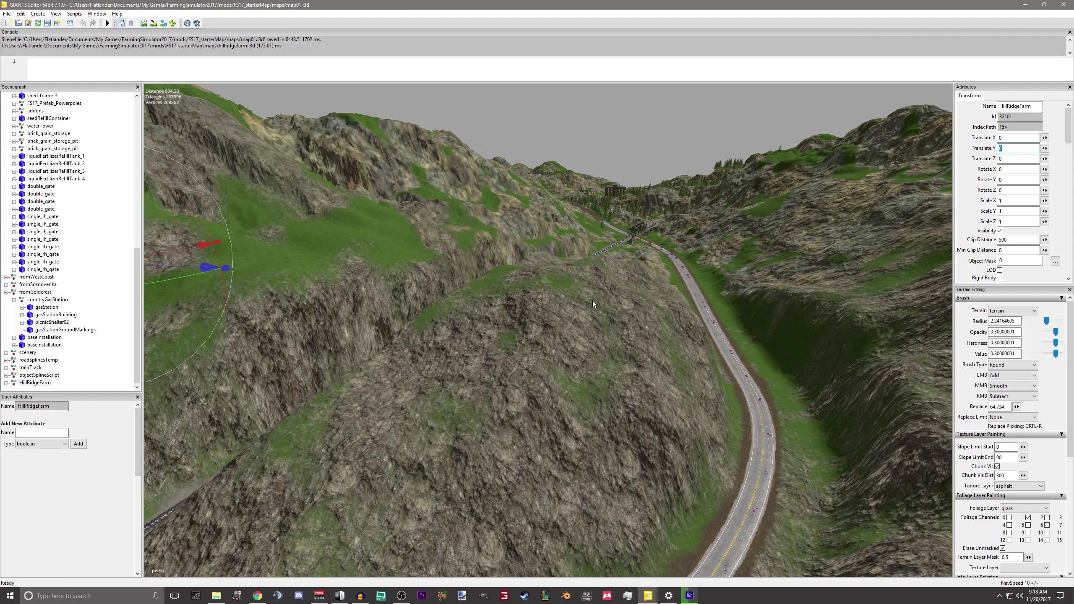
right_drag(598, 238, 464, 278)
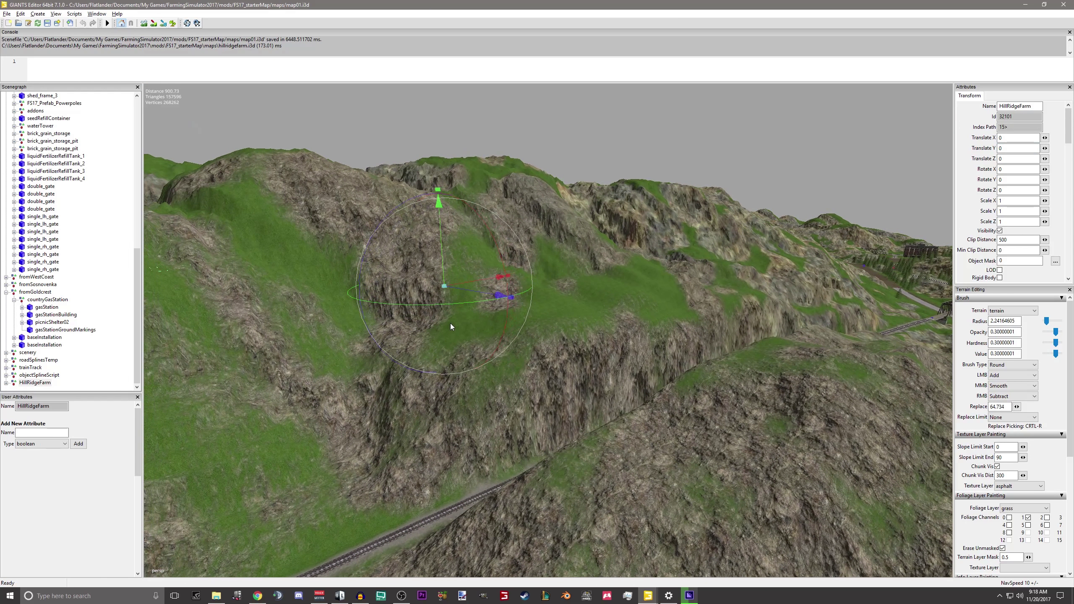
right_drag(451, 334, 505, 377)
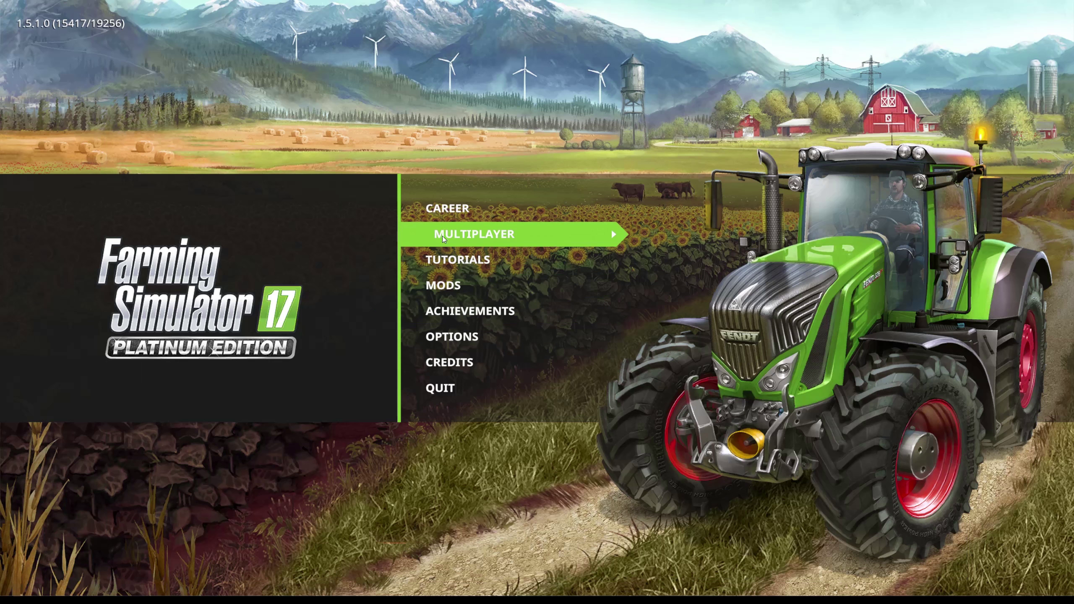
Switch to Farming Simulator 17 and begin a new career in the unused Savegame 2 on the Starter Map 17 map.
click(443, 206)
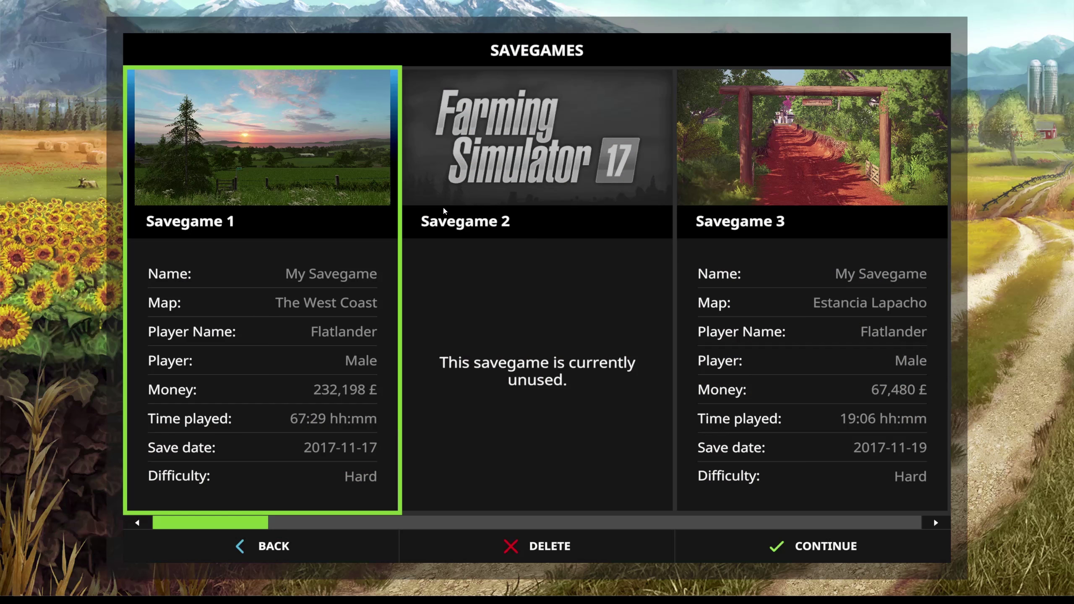
click(579, 214)
click(740, 231)
click(881, 62)
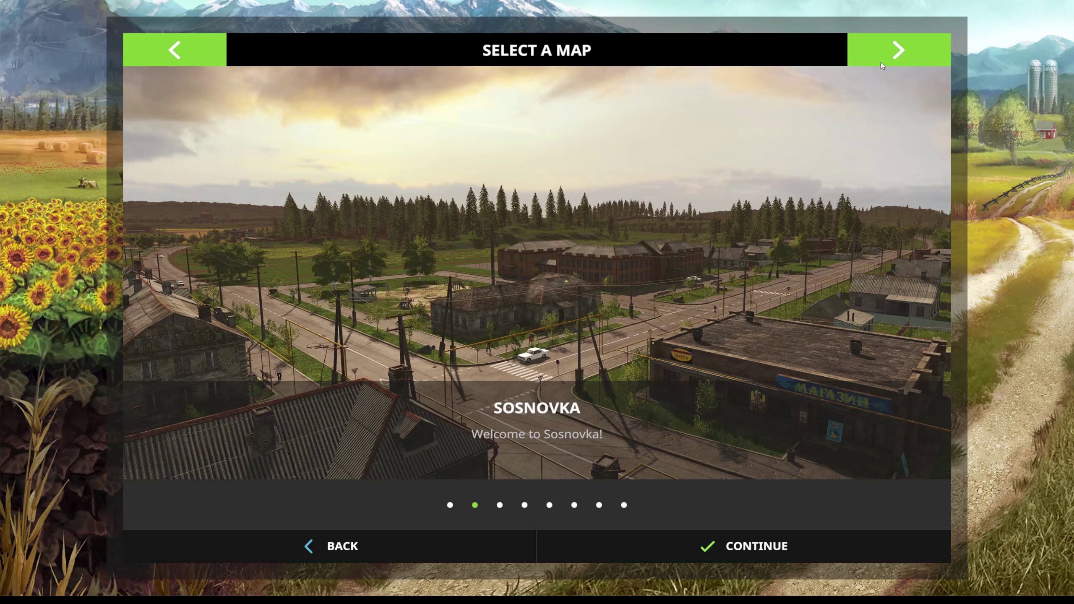
click(888, 61)
click(894, 61)
click(901, 61)
click(837, 546)
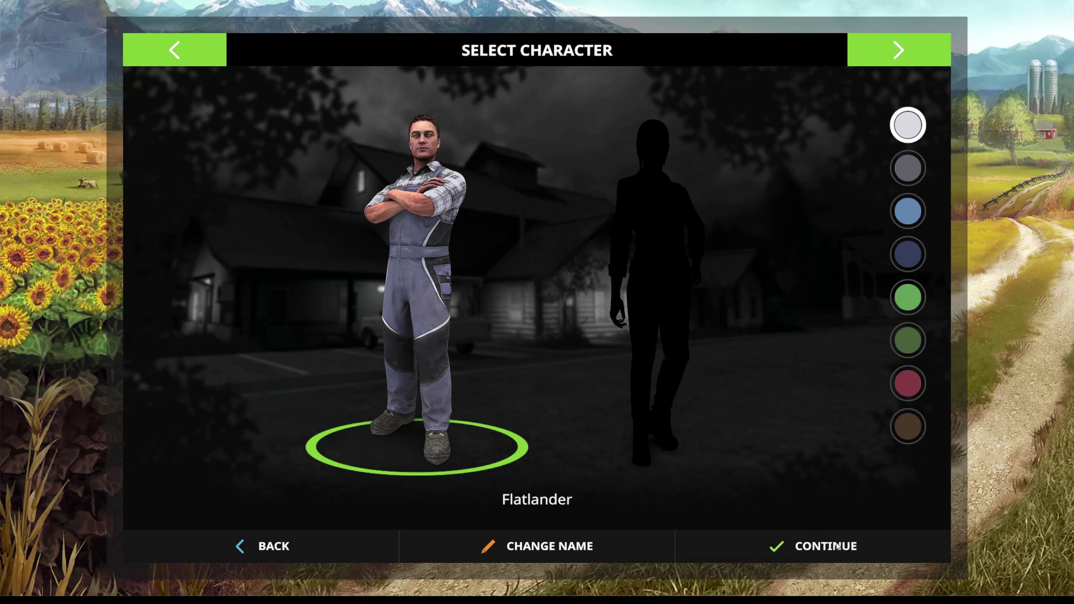
Accept the male character, select all mods and DLC, and start loading the game.
click(835, 534)
click(401, 551)
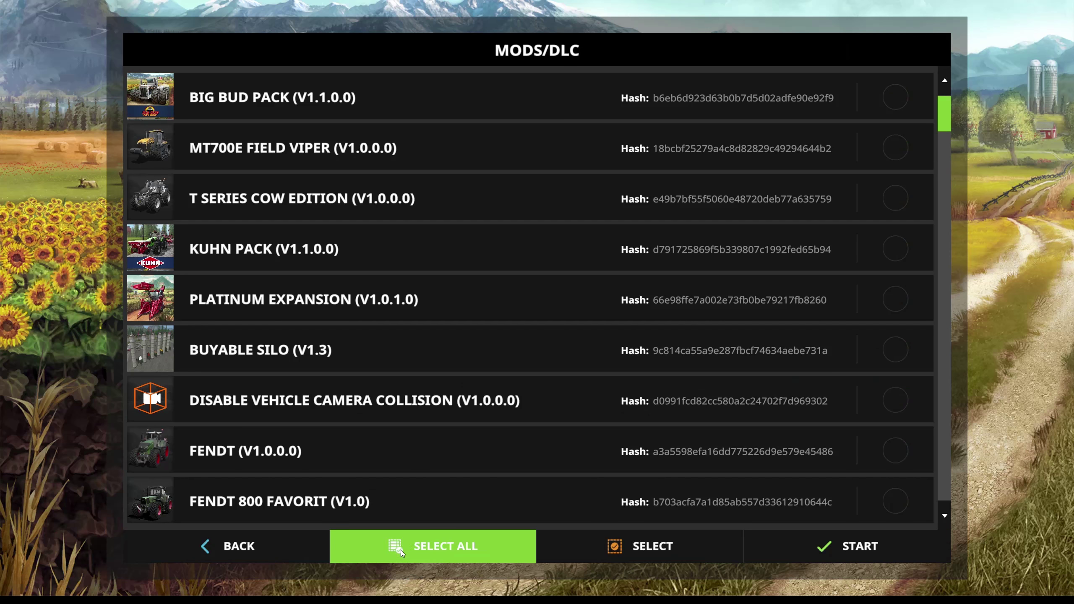
click(839, 551)
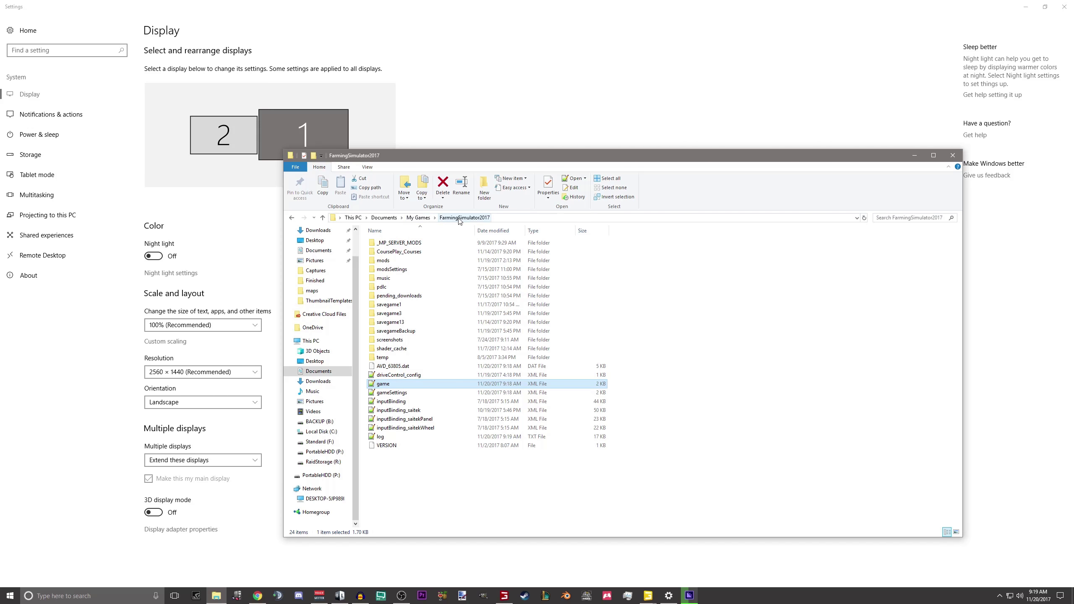
Open game.xml from the FarmingSimulator2017 folder to check its settings, and return to the game to show the developer console.
double_click(392, 384)
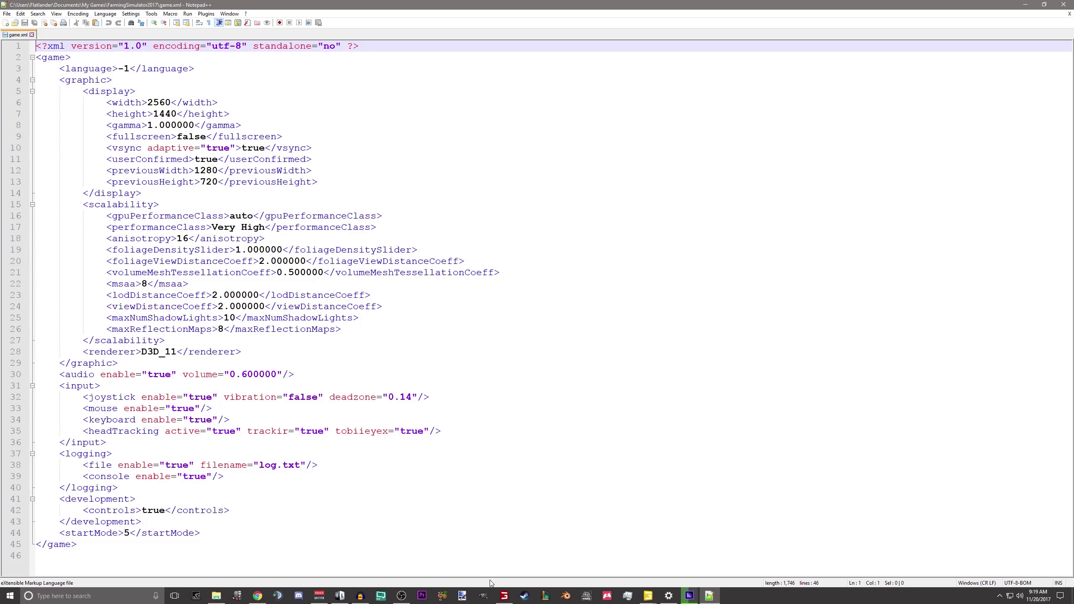
click(504, 595)
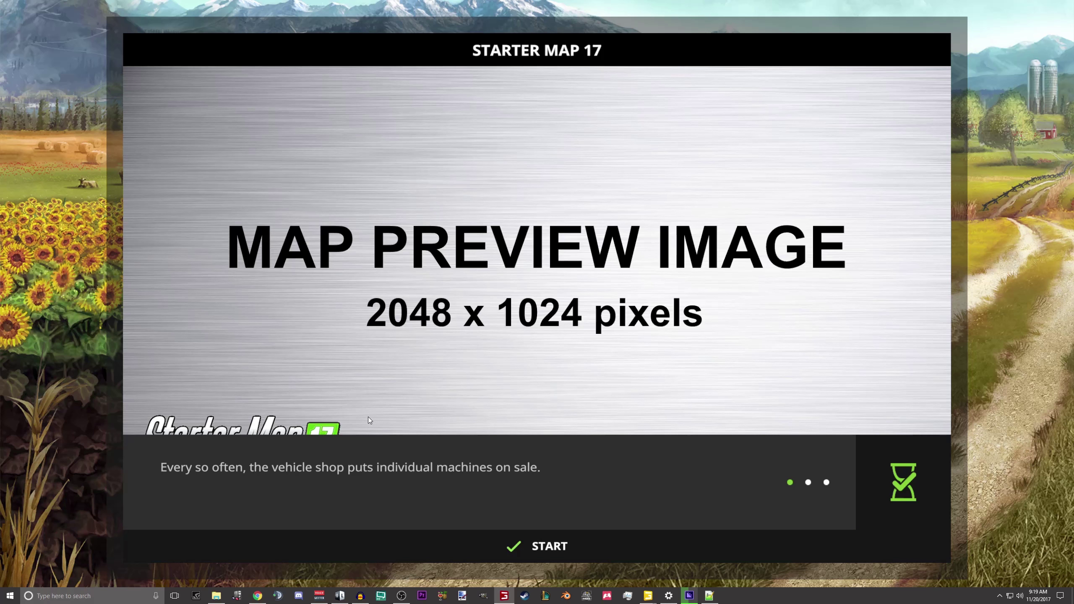
key(grave)
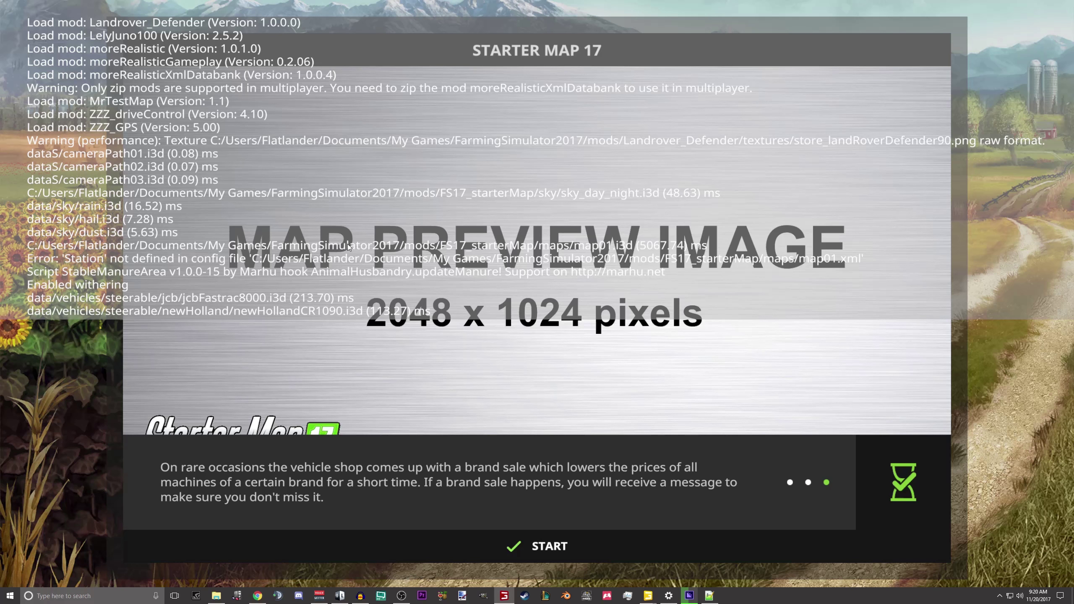
Enter the loaded Starter Map 17, end the session without saving, and quit Farming Simulator 17.
click(522, 548)
key(Escape)
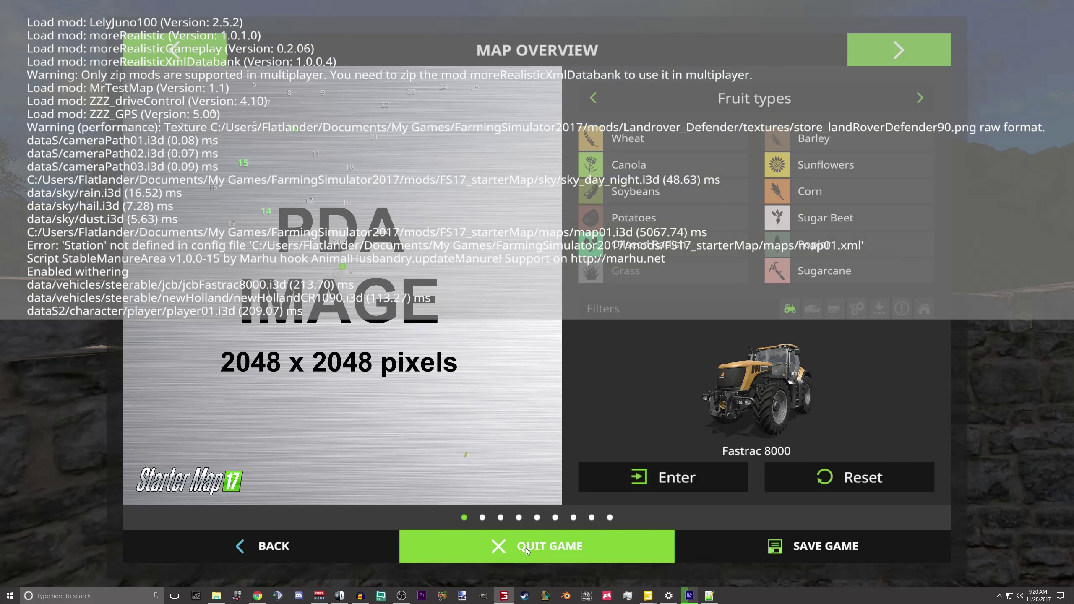
click(582, 549)
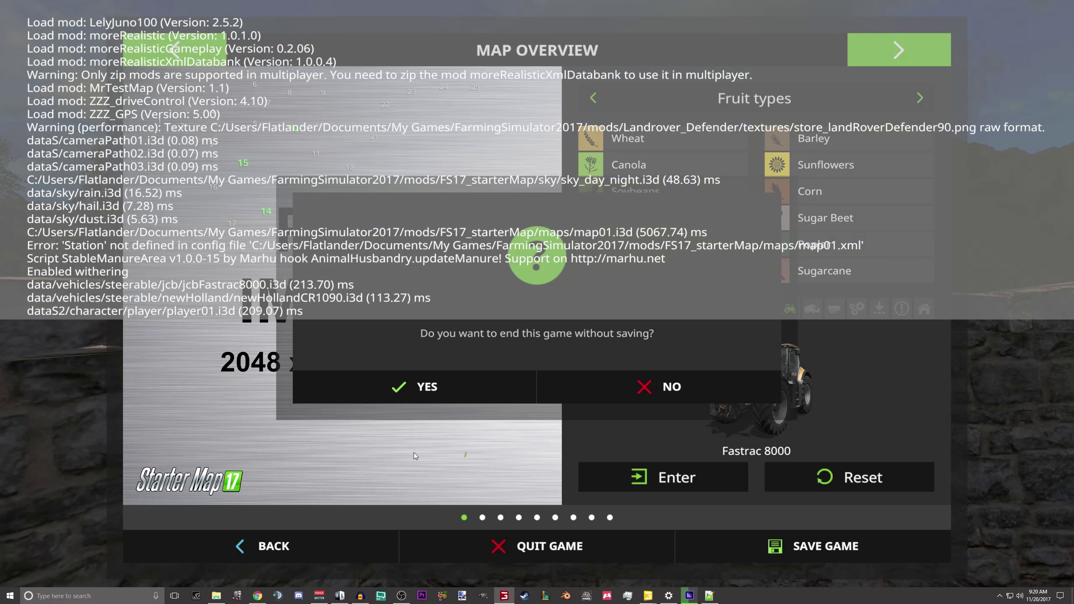
click(414, 388)
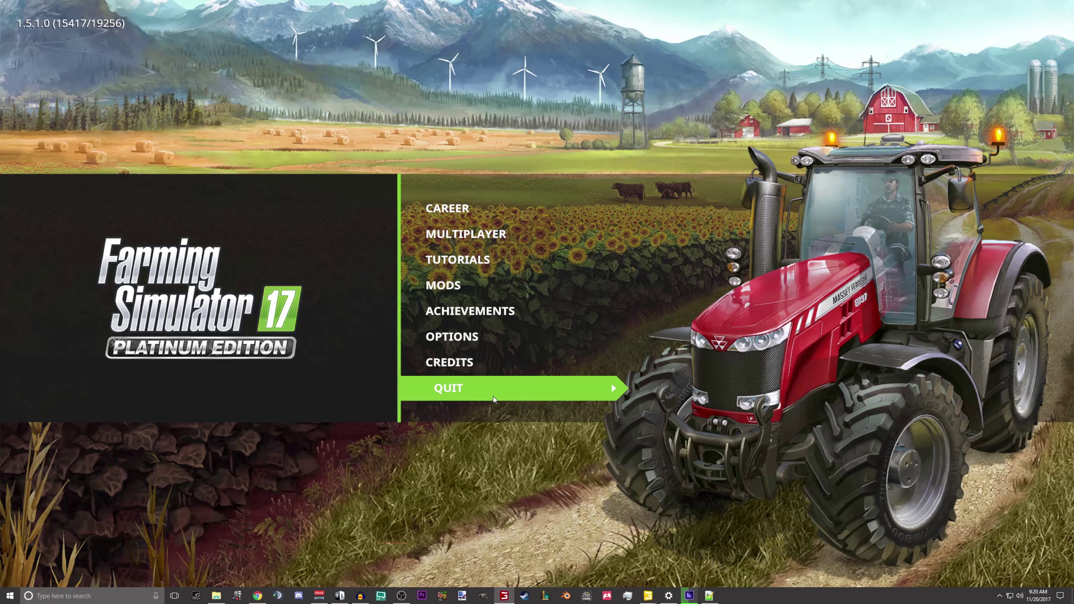
click(493, 396)
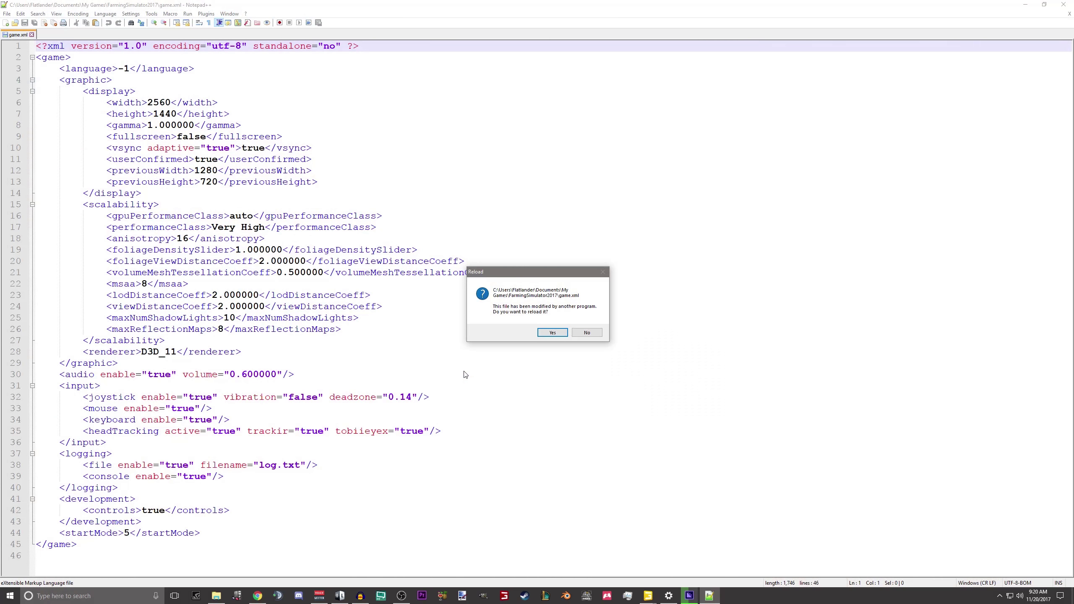
Reload game.xml in Notepad++ and open log.txt from the FarmingSimulator2017 folder to look through its entries.
click(557, 334)
click(216, 596)
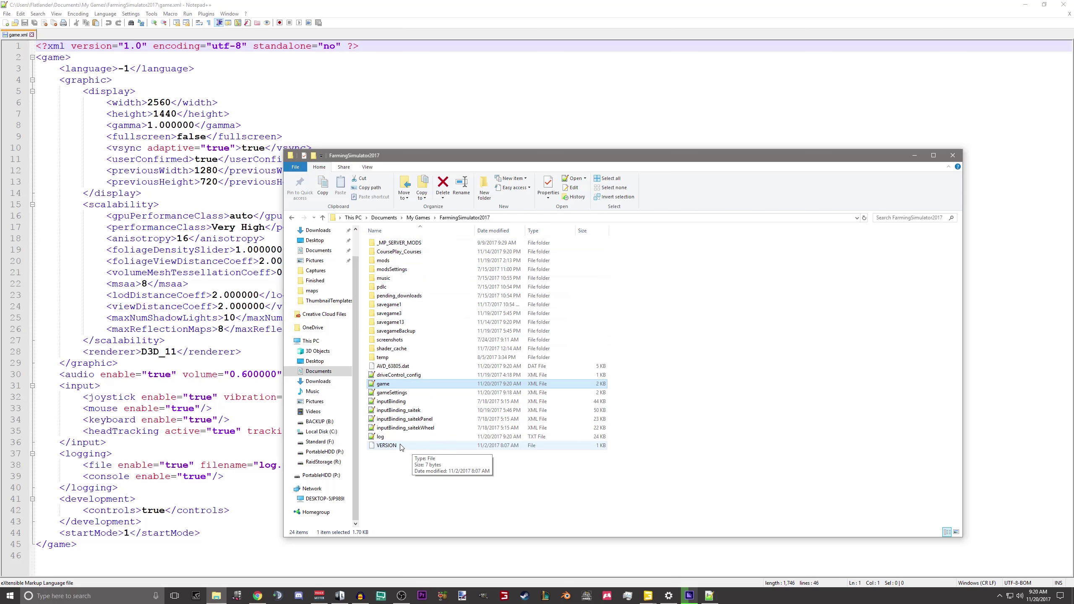
double_click(389, 436)
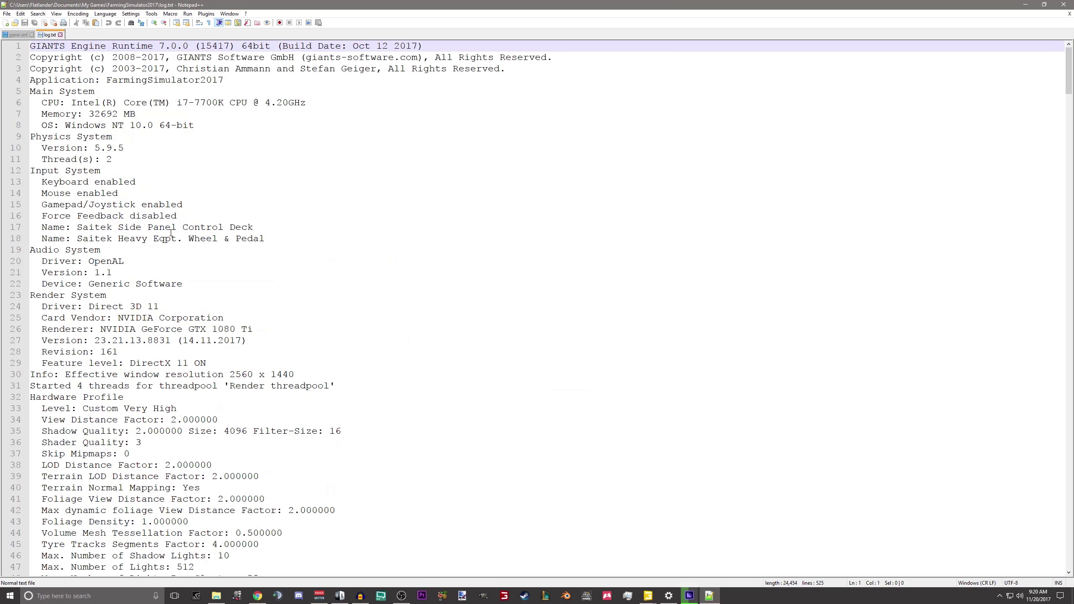
scroll(171, 233, down, 20)
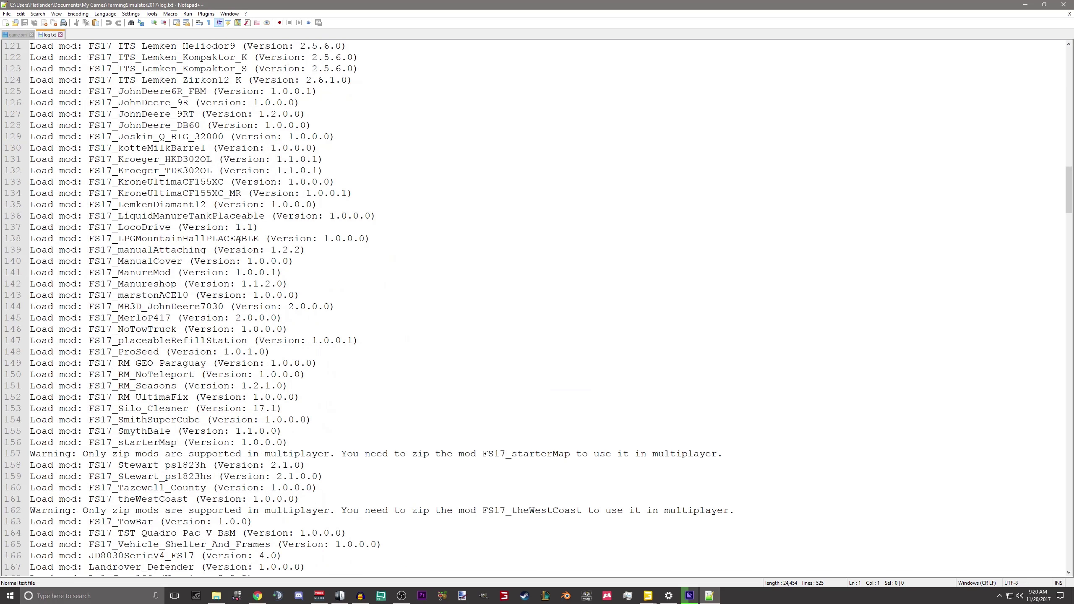
scroll(239, 239, down, 8)
scroll(688, 250, up, 16)
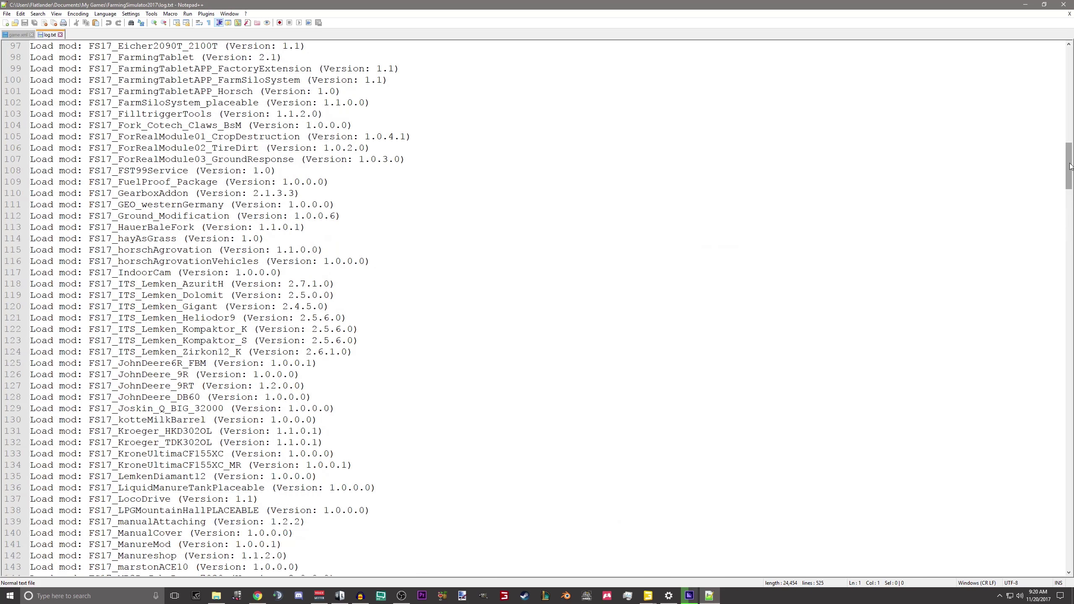
drag(1070, 169, 1069, 69)
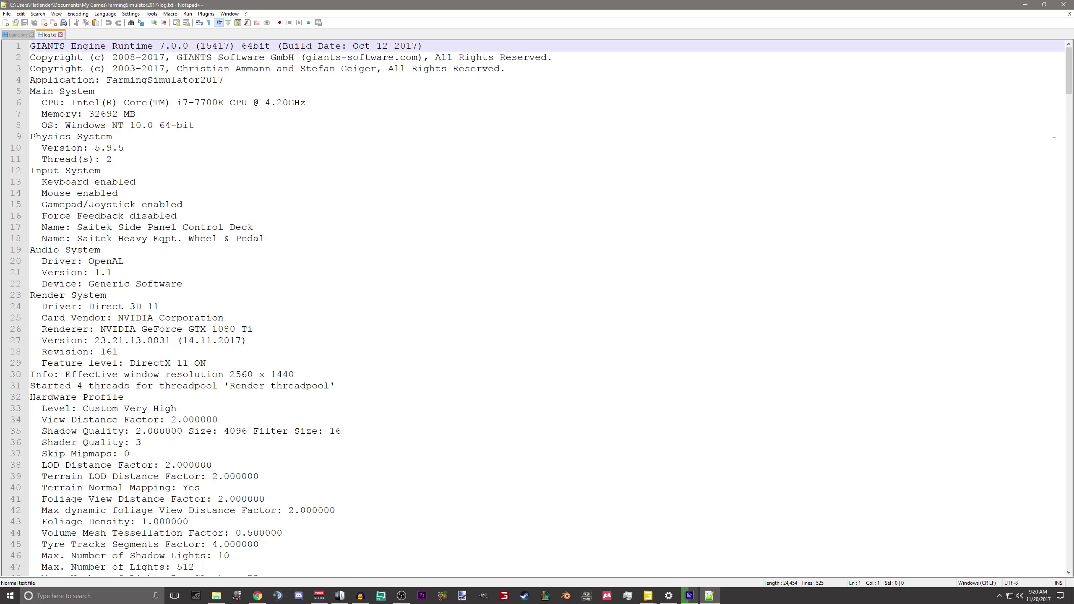
drag(1069, 48, 1061, 548)
scroll(1027, 396, down, 12)
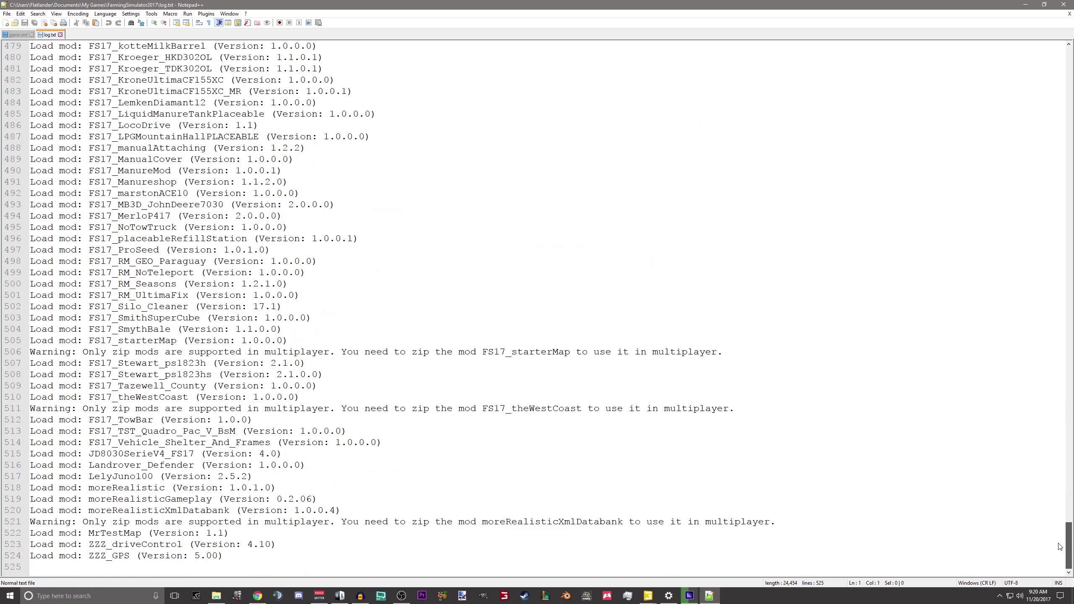
Search log.txt for "error".
key(ctrl+f)
text(err)
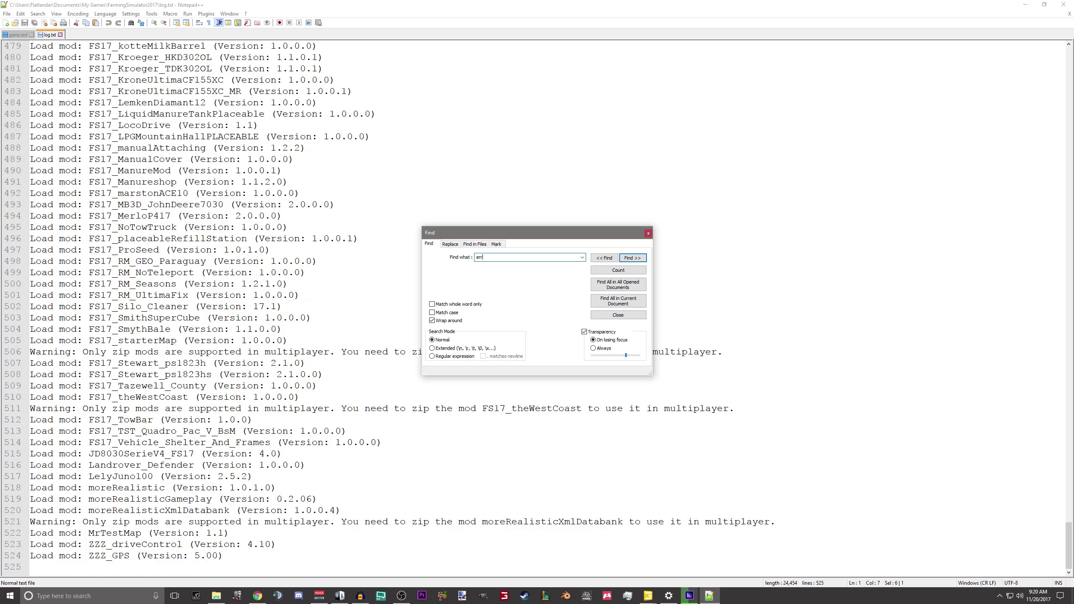
text(or)
key(Return)
key(Escape)
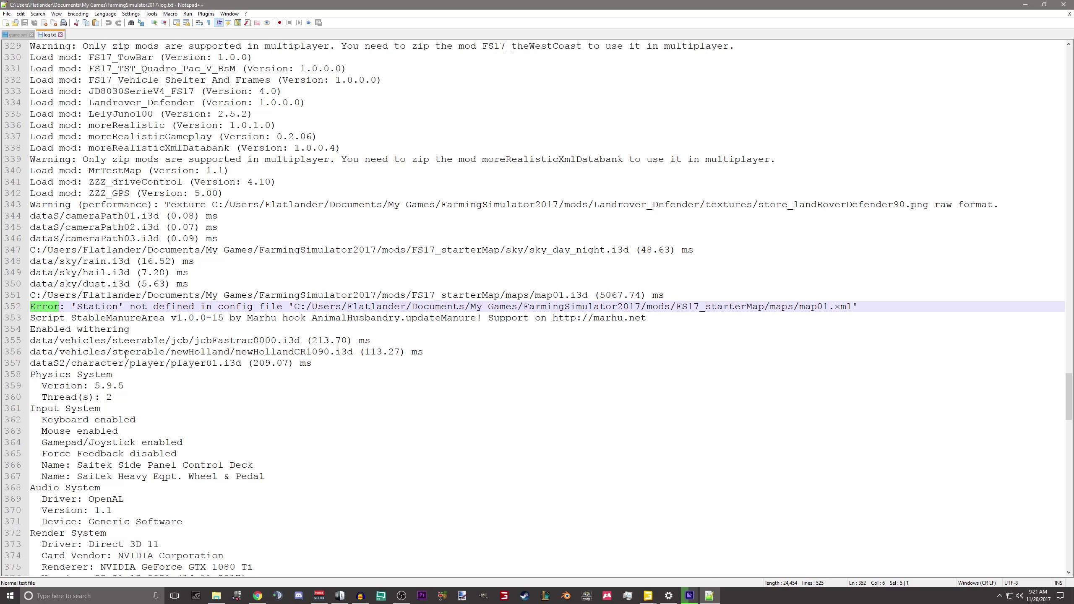
Switch to The West Coast map in GIANTS Editor and select the grated unloading station beside the HillRidgeFarm barn.
click(216, 596)
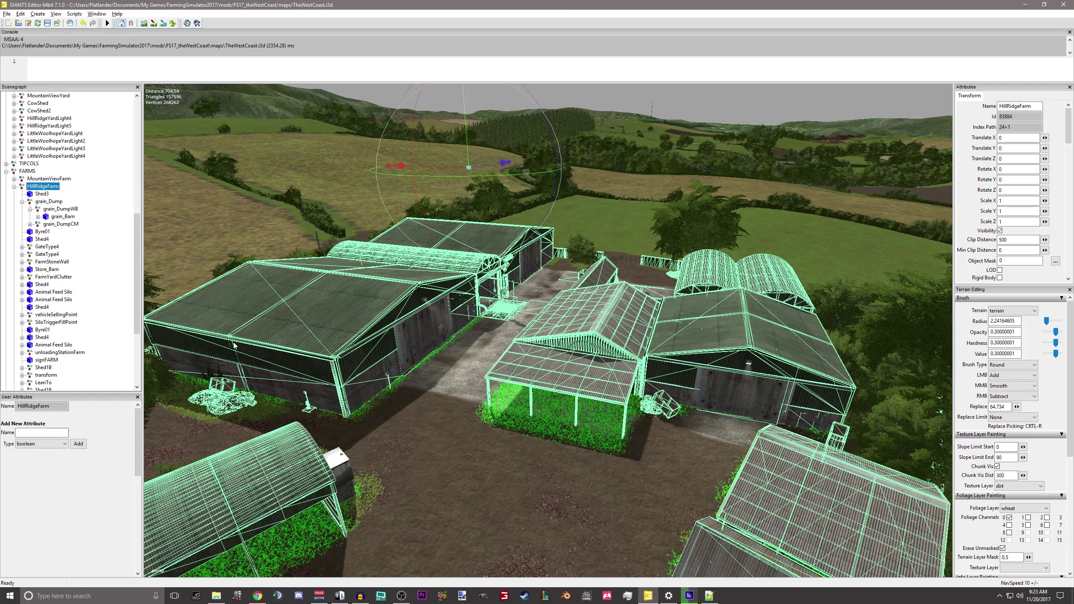
scroll(433, 458, down, 10)
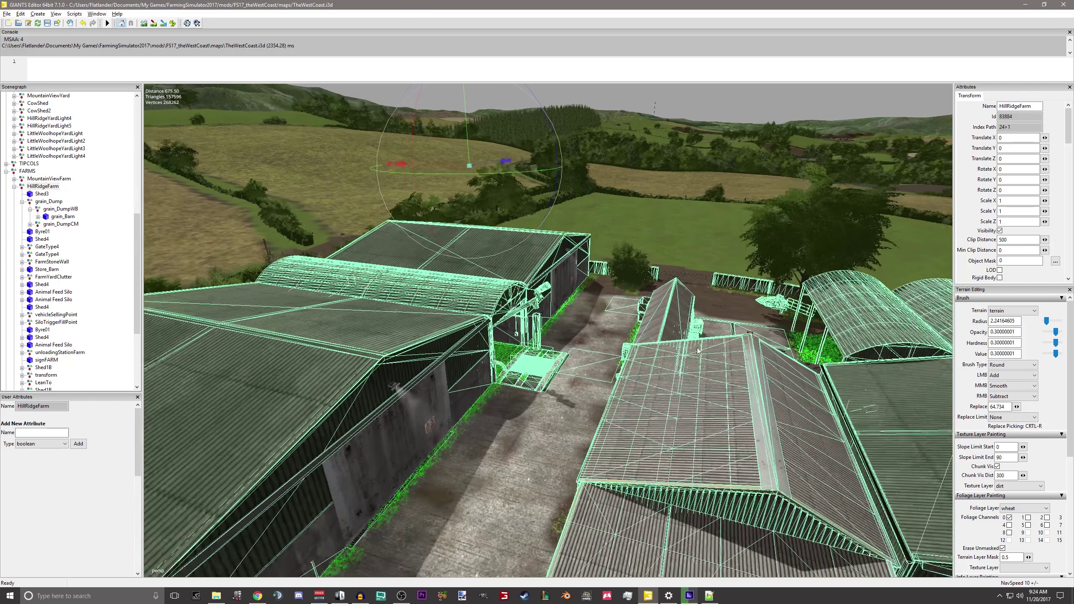
scroll(610, 347, down, 10)
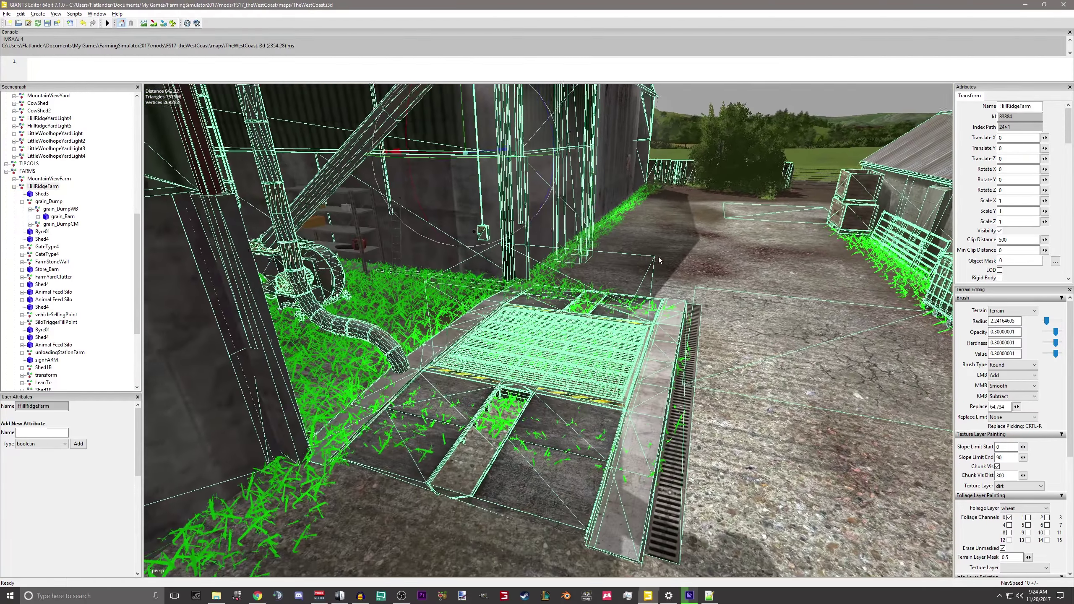
right_drag(658, 259, 675, 223)
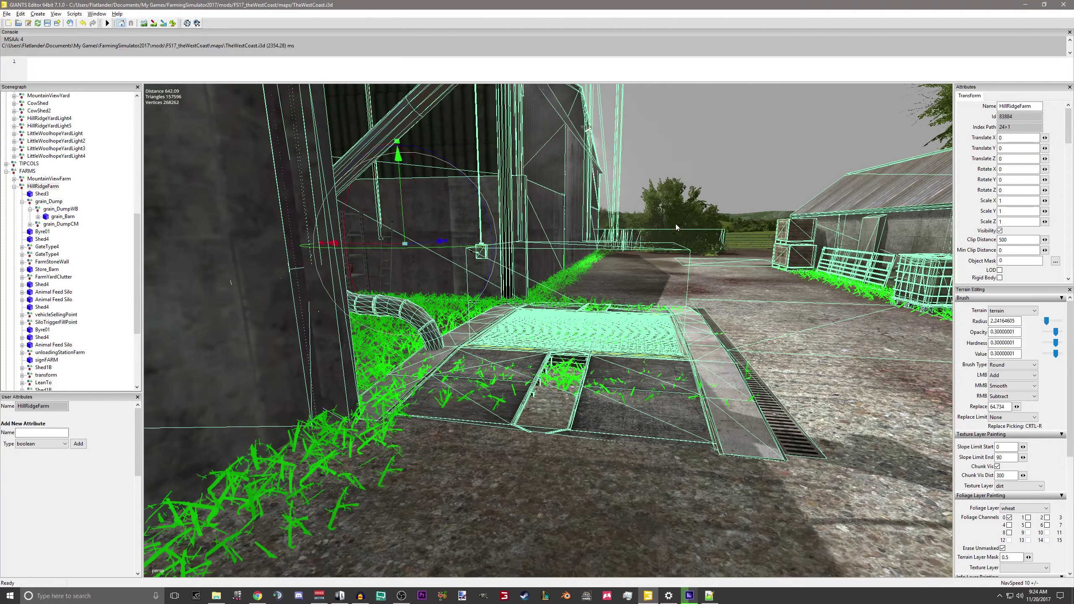
click(520, 269)
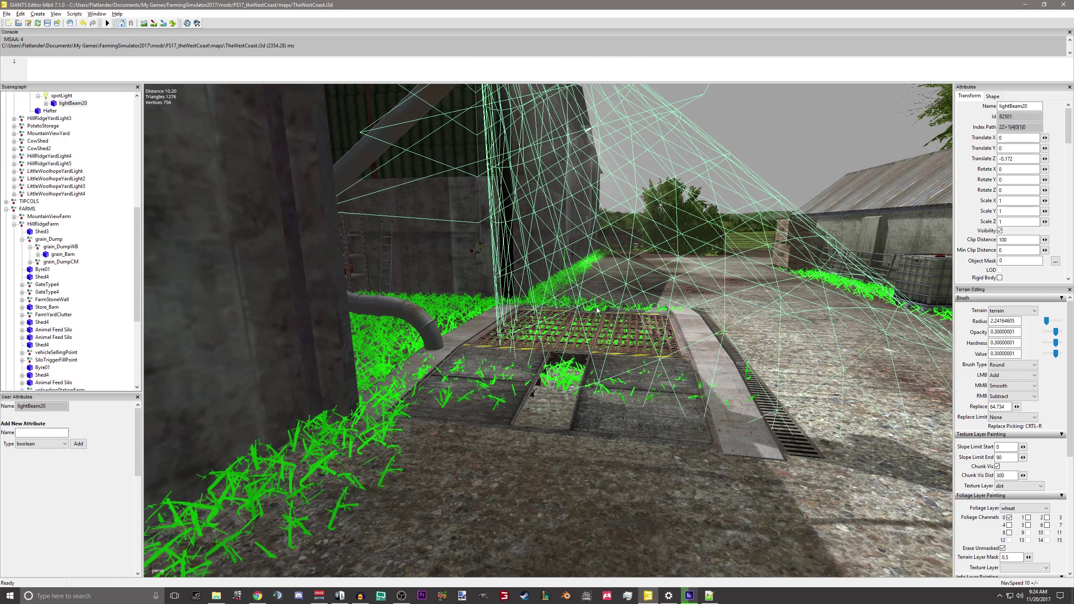
click(491, 338)
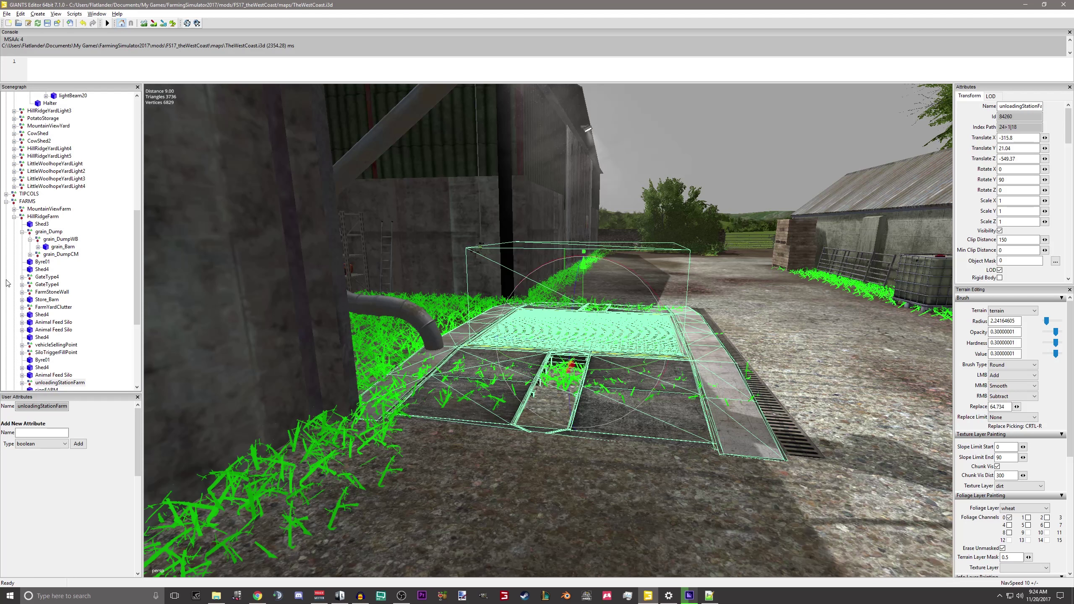
Expand unloadingStationFarm down through gameplay and IN, and select its triggerPos object.
scroll(30, 389, down, 3)
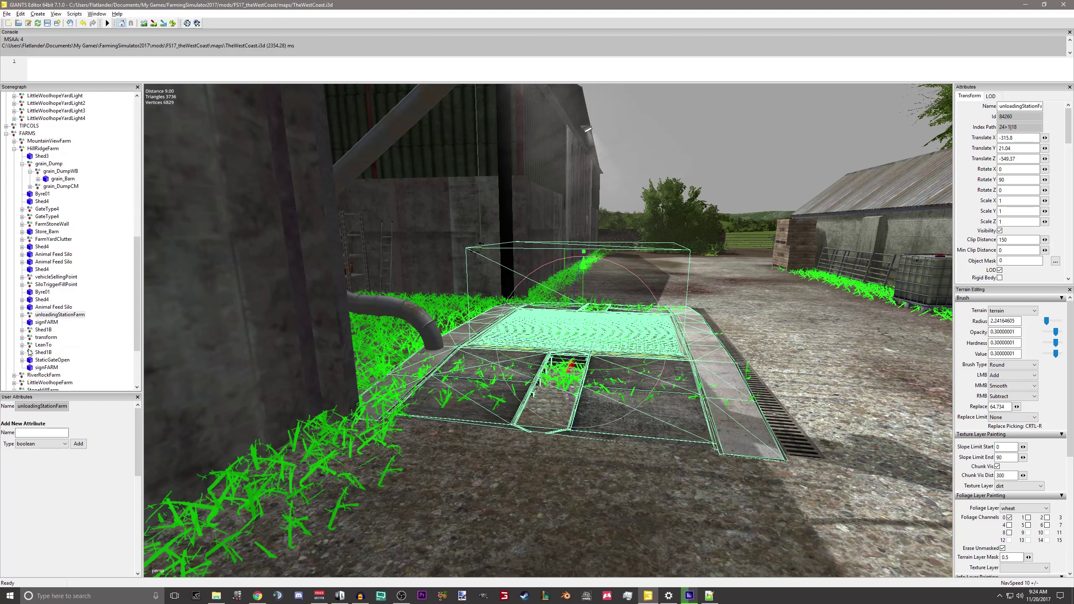
click(22, 315)
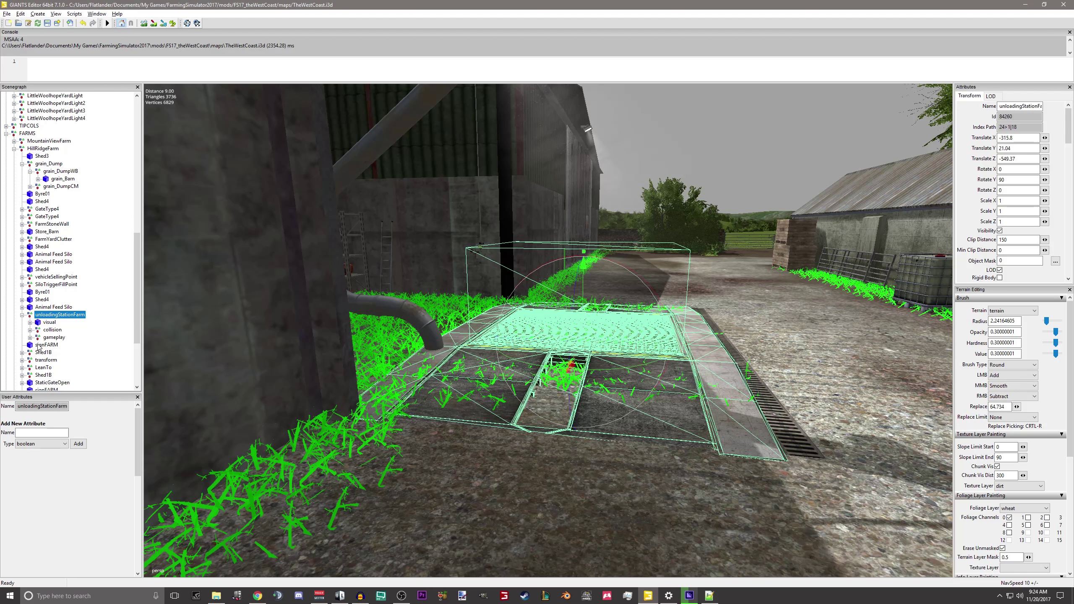
click(30, 337)
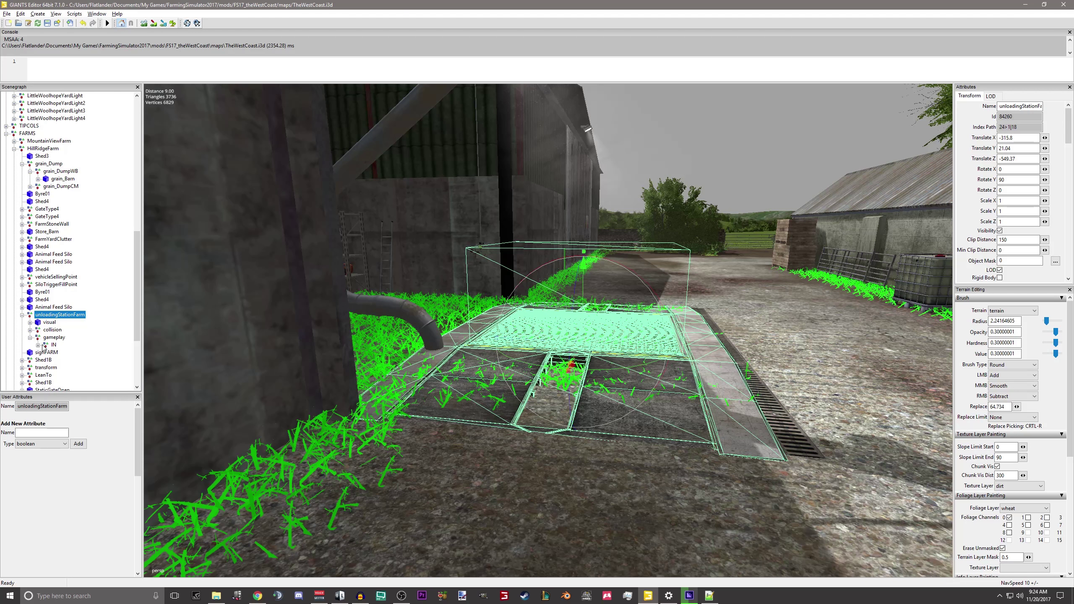
click(38, 344)
click(53, 344)
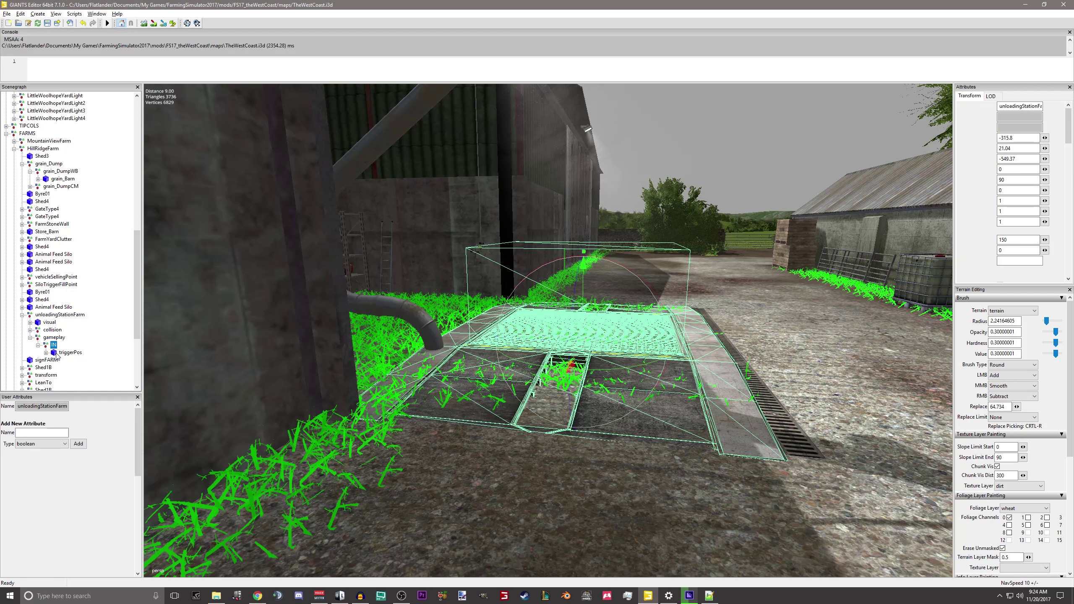
click(57, 354)
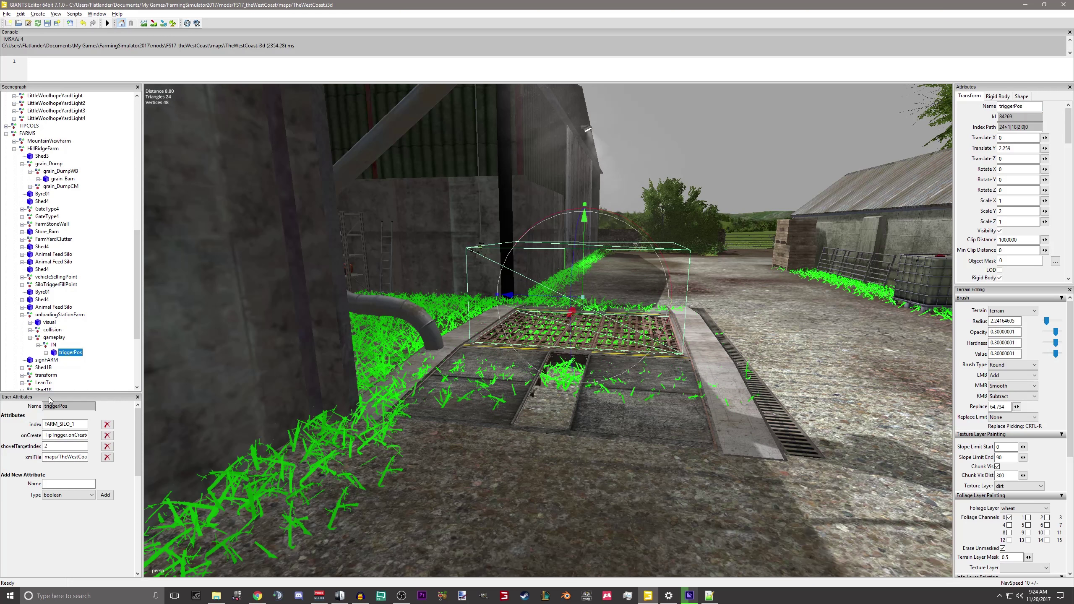
Examine the index and xmlFile user attributes of triggerPos, and open the referenced TheWestCoast.xml from the FS17_theWestCoast maps folder.
click(79, 427)
double_click(78, 426)
drag(49, 458, 98, 459)
click(64, 457)
click(216, 595)
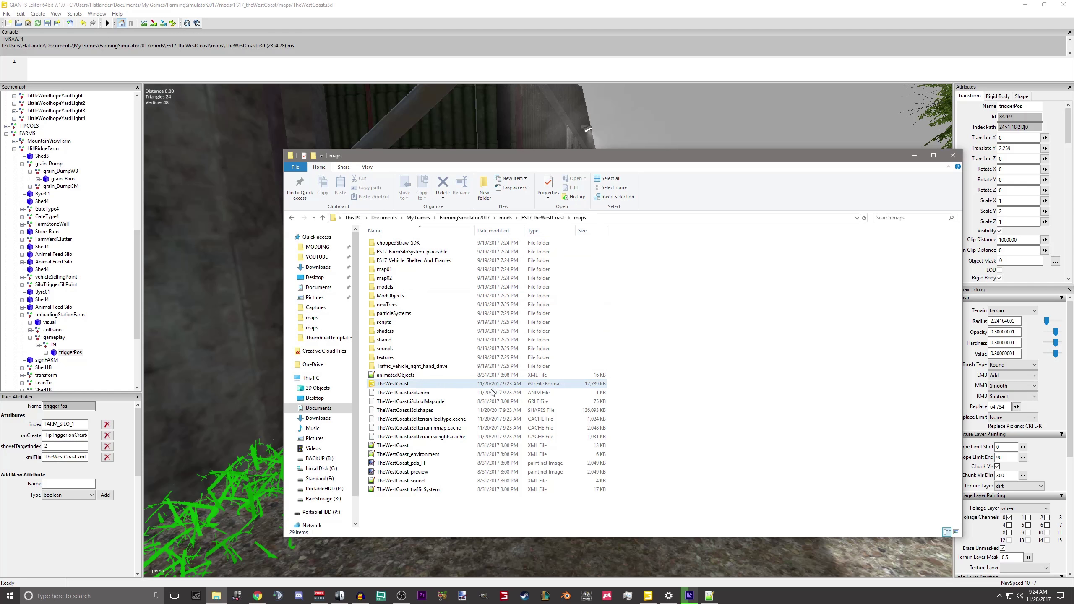
double_click(434, 445)
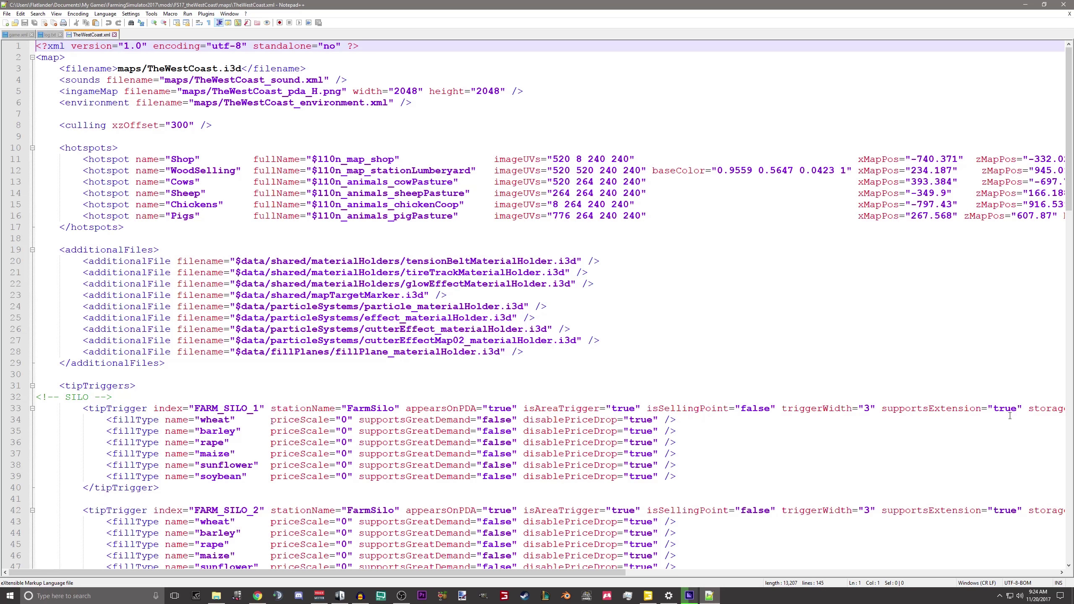
Examine the FARM_SILO_1 tip trigger in TheWestCoast.xml, compare it with triggerPos in GIANTS Editor, and select its whole block.
scroll(520, 584, right, 5)
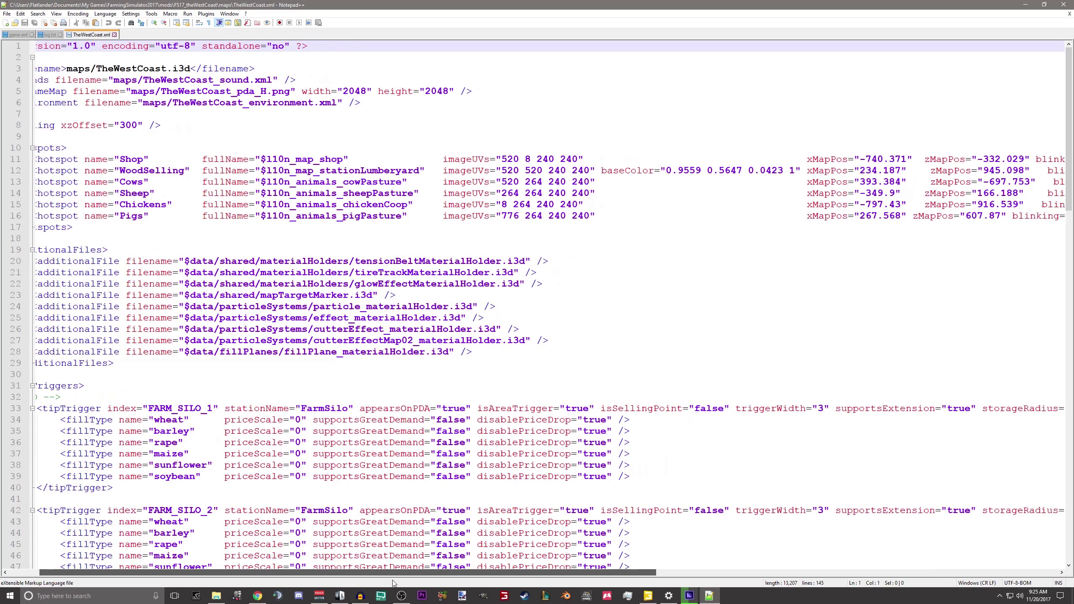
drag(518, 585, 519, 586)
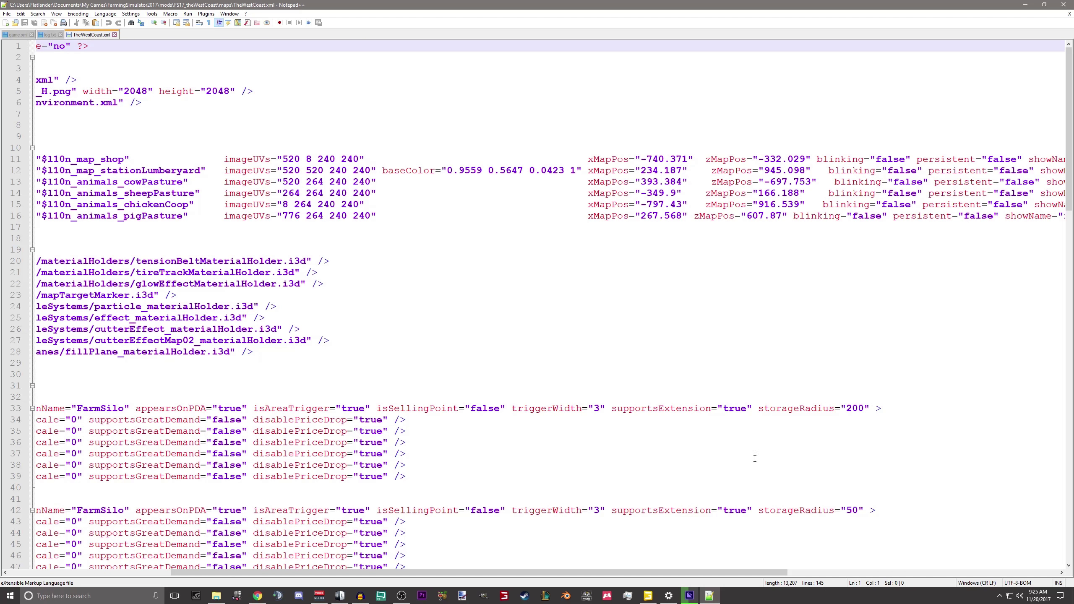
drag(588, 571, 426, 572)
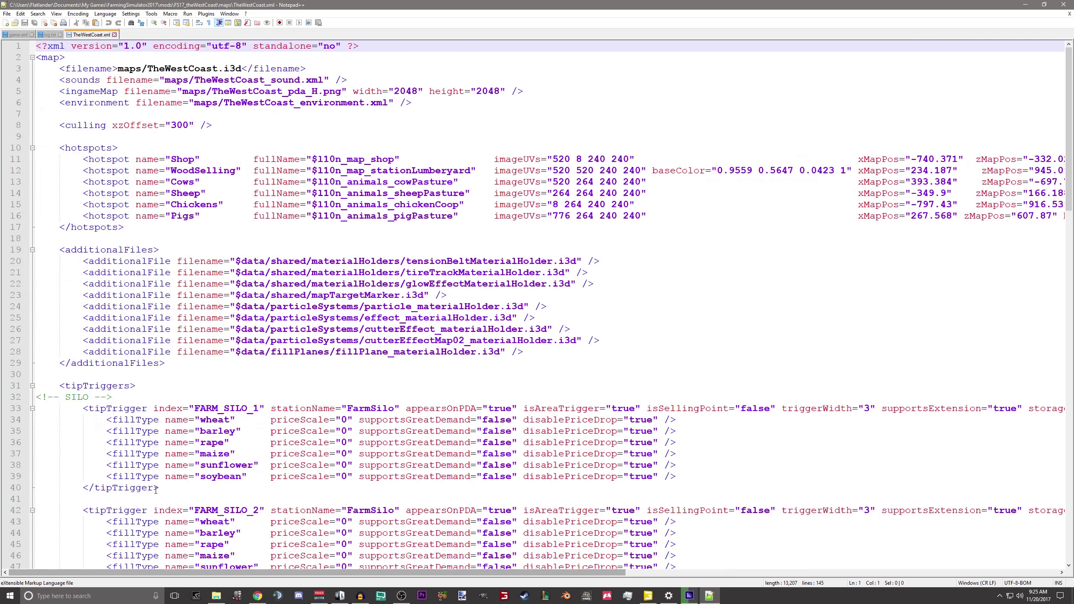
click(641, 594)
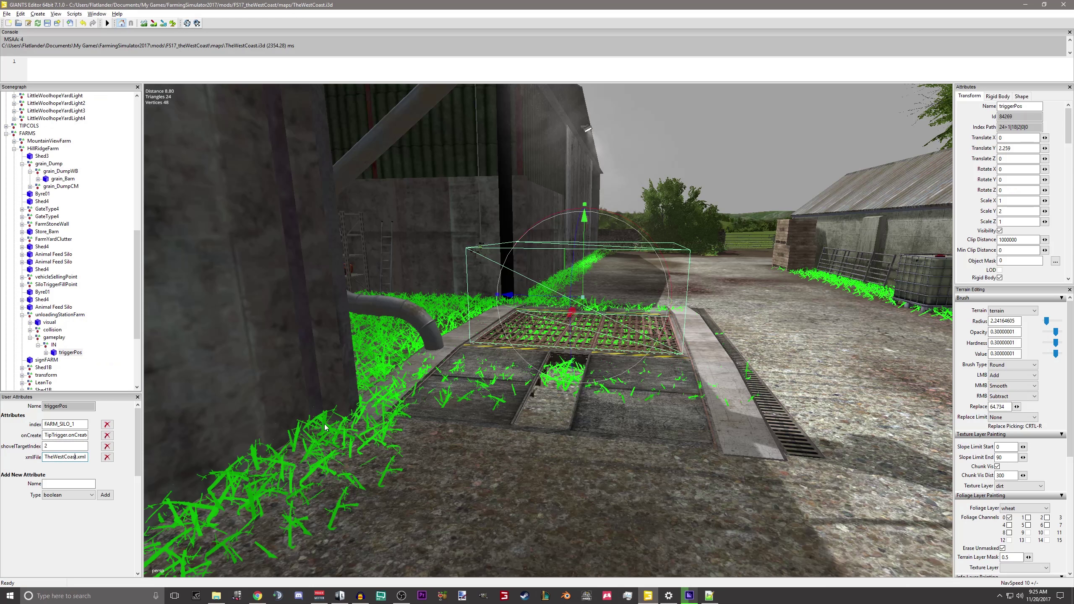
click(709, 595)
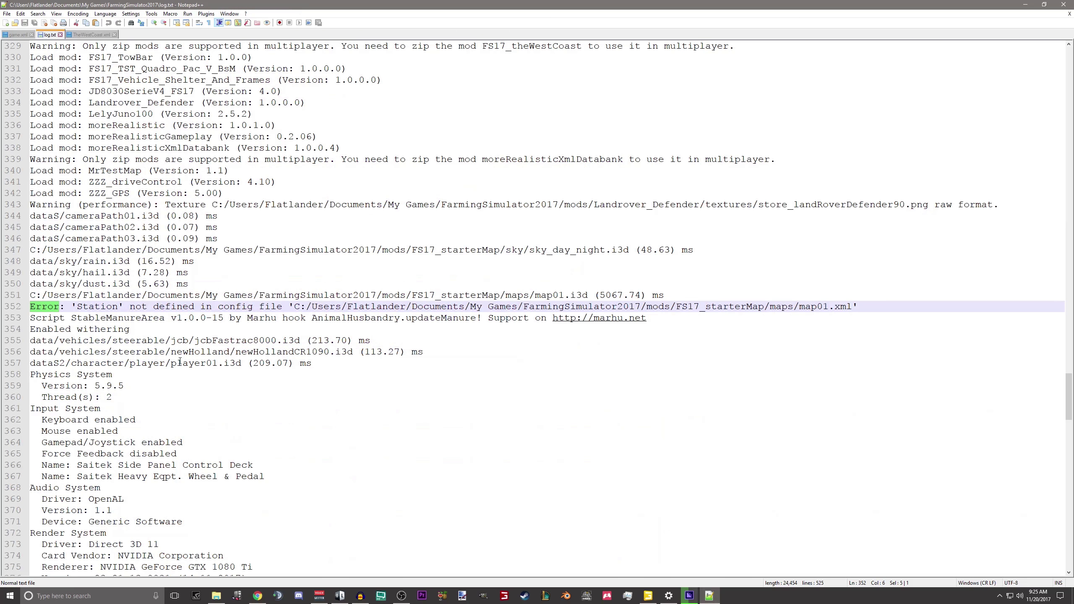
click(87, 35)
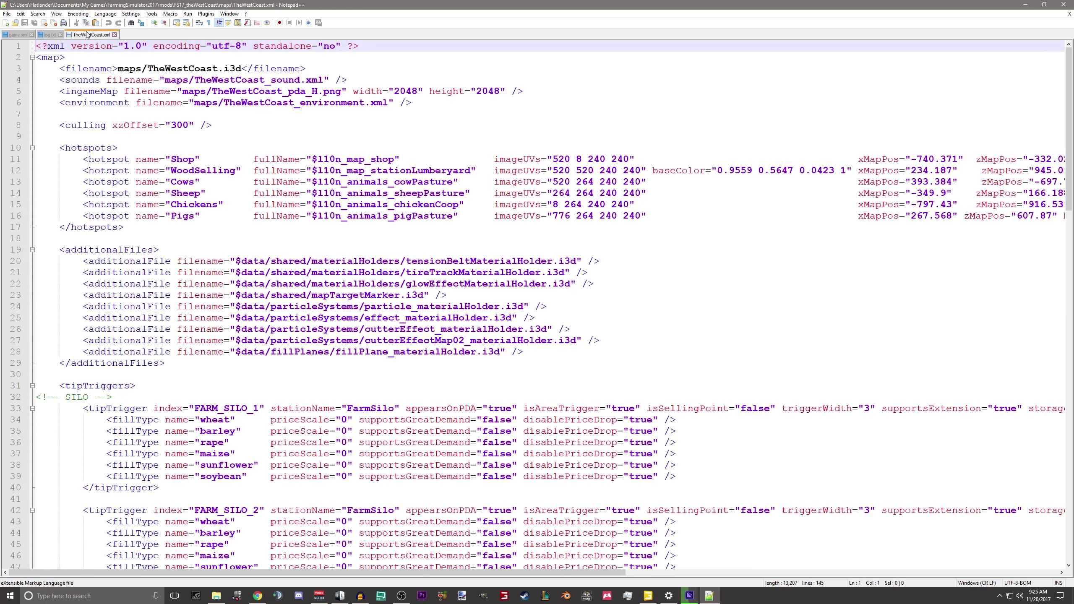
drag(165, 489, 37, 408)
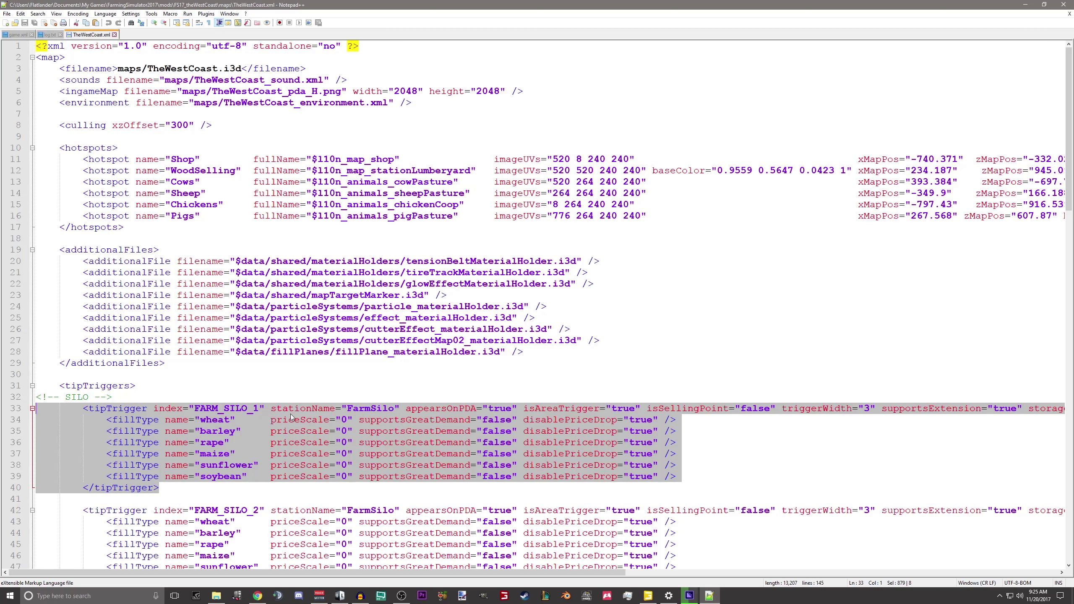
Open map01.xml from the FS17_starterMap maps folder and review its tip trigger definitions.
click(240, 595)
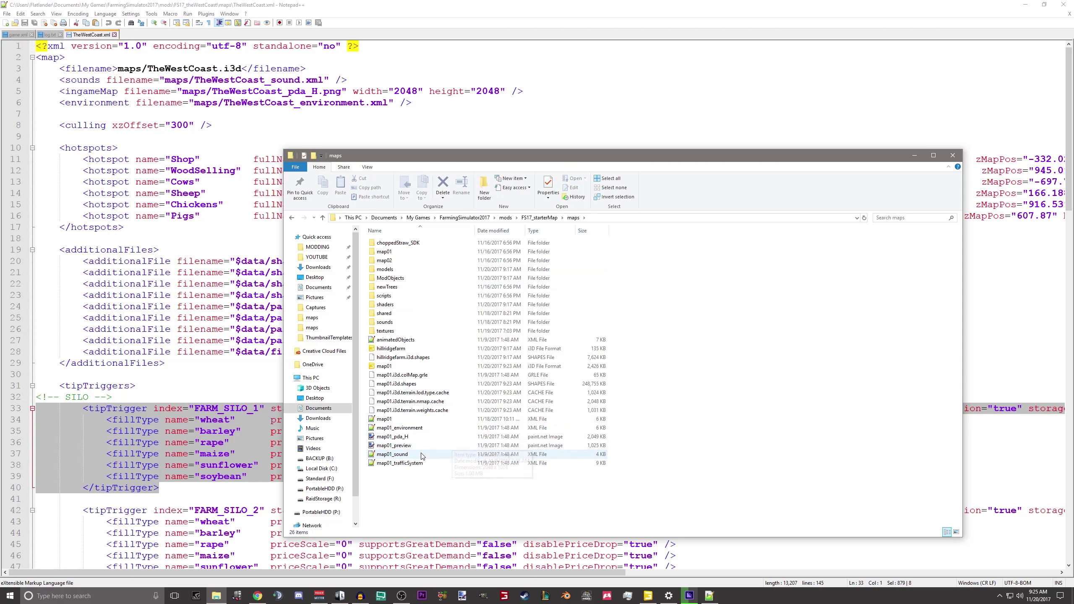
double_click(401, 419)
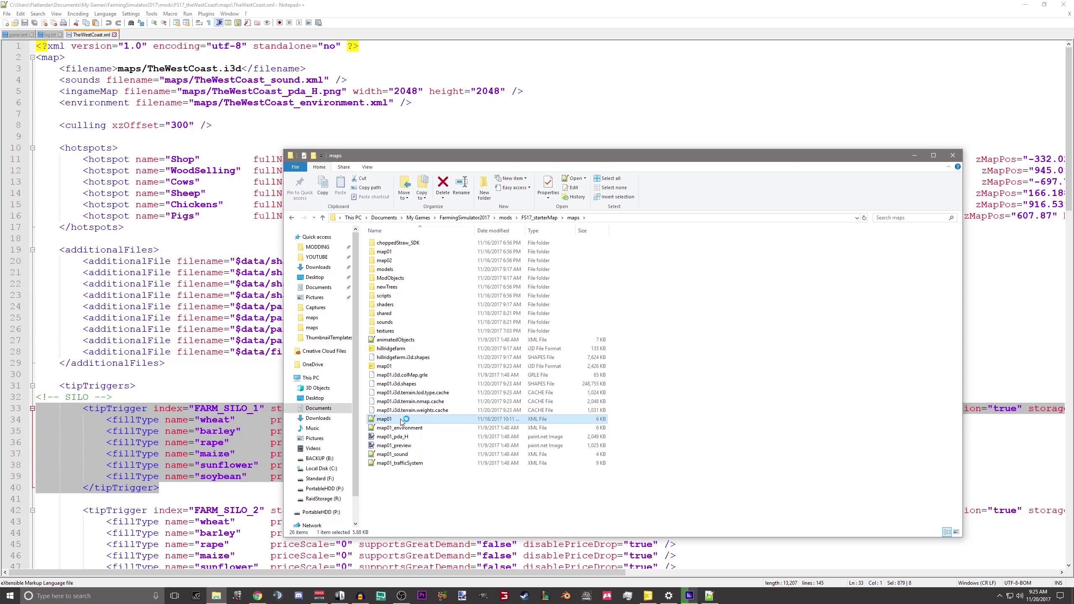
scroll(310, 418, down, 2)
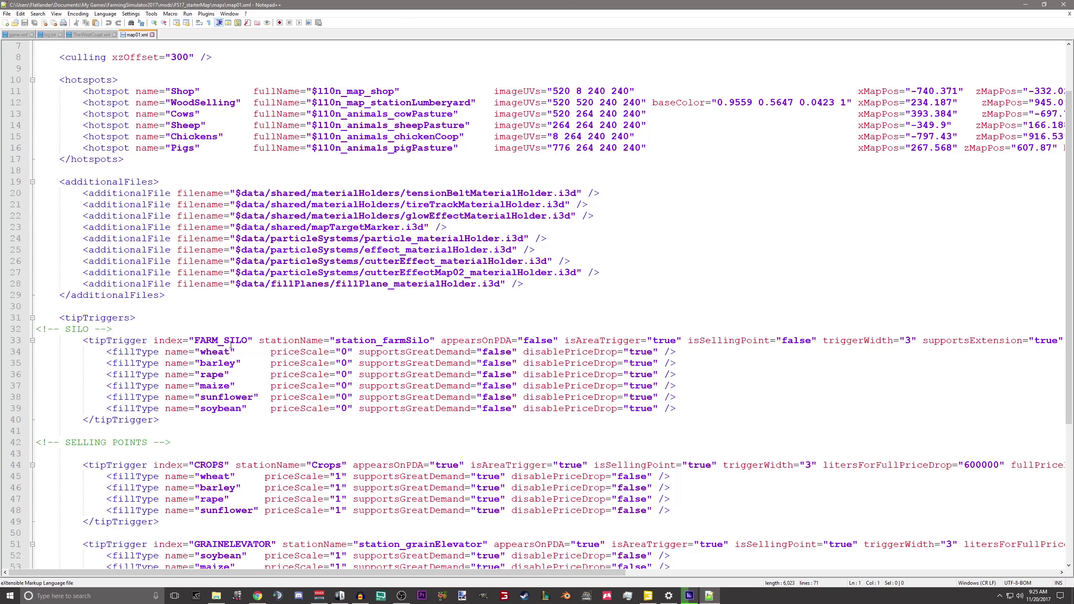
scroll(242, 365, down, 6)
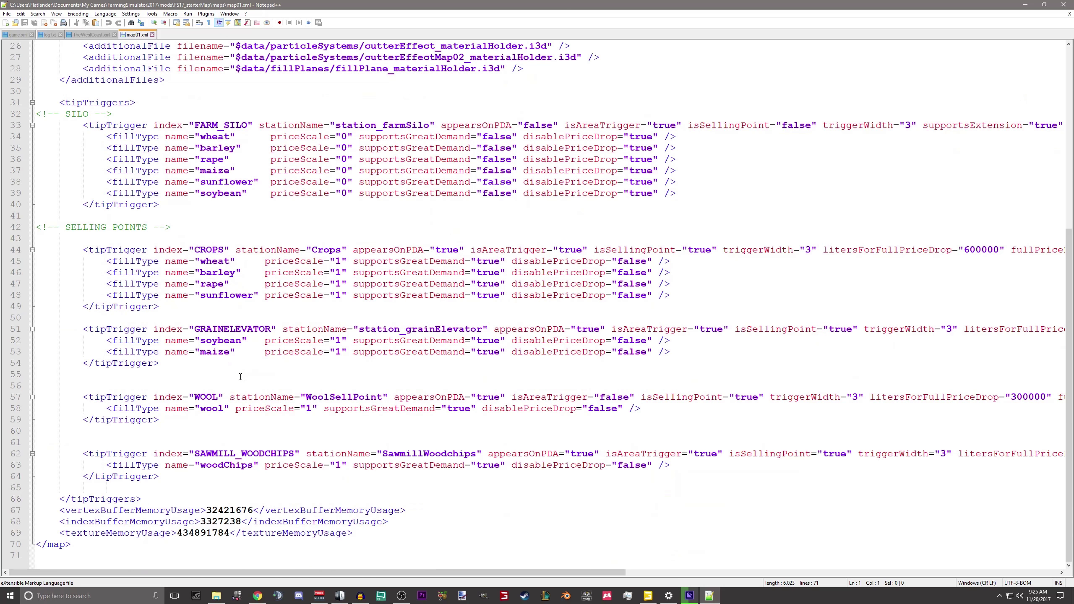
scroll(218, 388, up, 6)
Highlight the silo tip trigger block in map01.xml, and single out its FARM_SILO index value.
drag(171, 407, 11, 329)
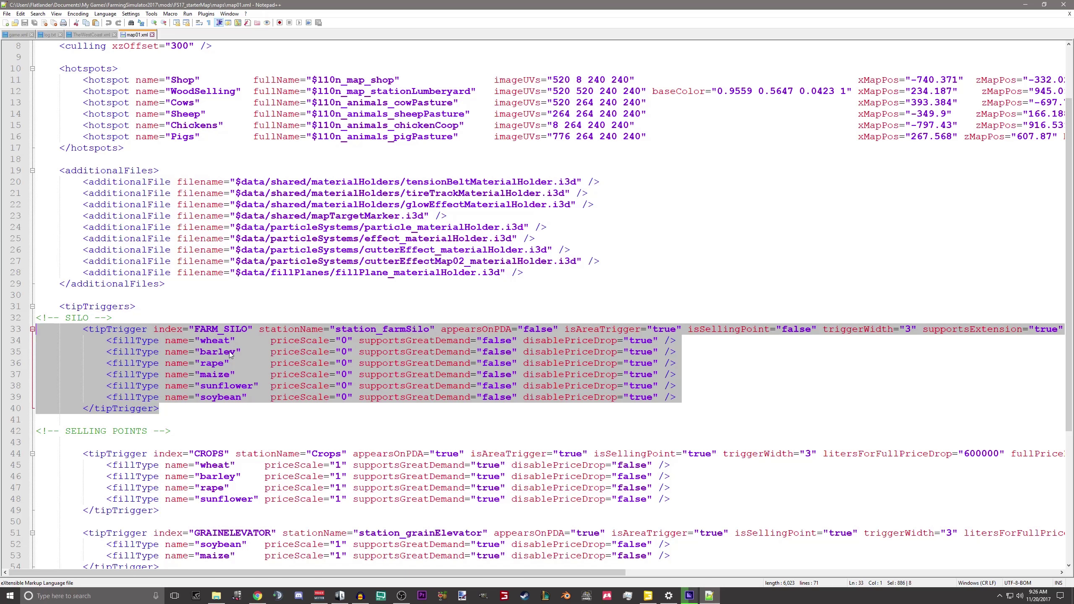
click(235, 329)
drag(195, 330, 248, 329)
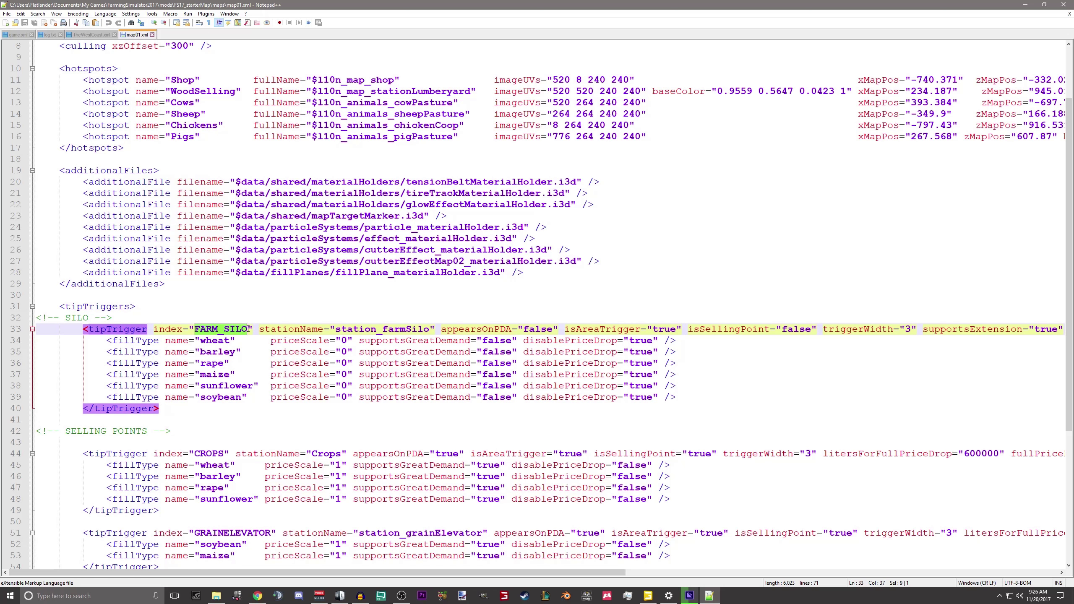
Switch to GIANTS Editor and set the index user attribute of triggerPos to FARM_SILO.
click(648, 596)
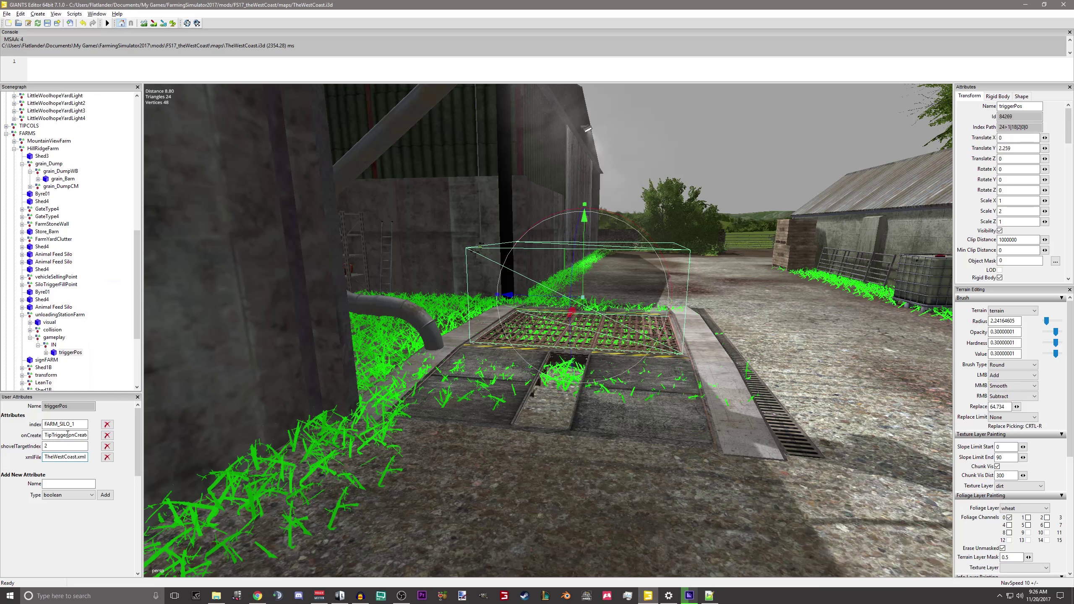
drag(83, 424, 72, 436)
key(BackSpace)
Switch back to map01.xml in Notepad++ and select the entire FARM_SILO tip trigger block down to its closing tag.
click(215, 594)
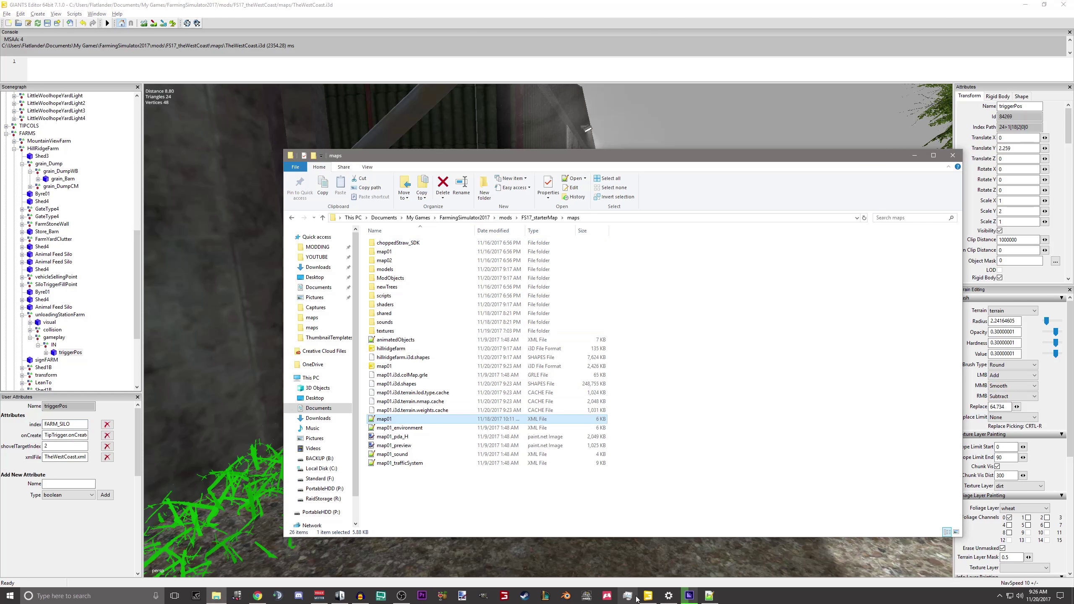
click(708, 595)
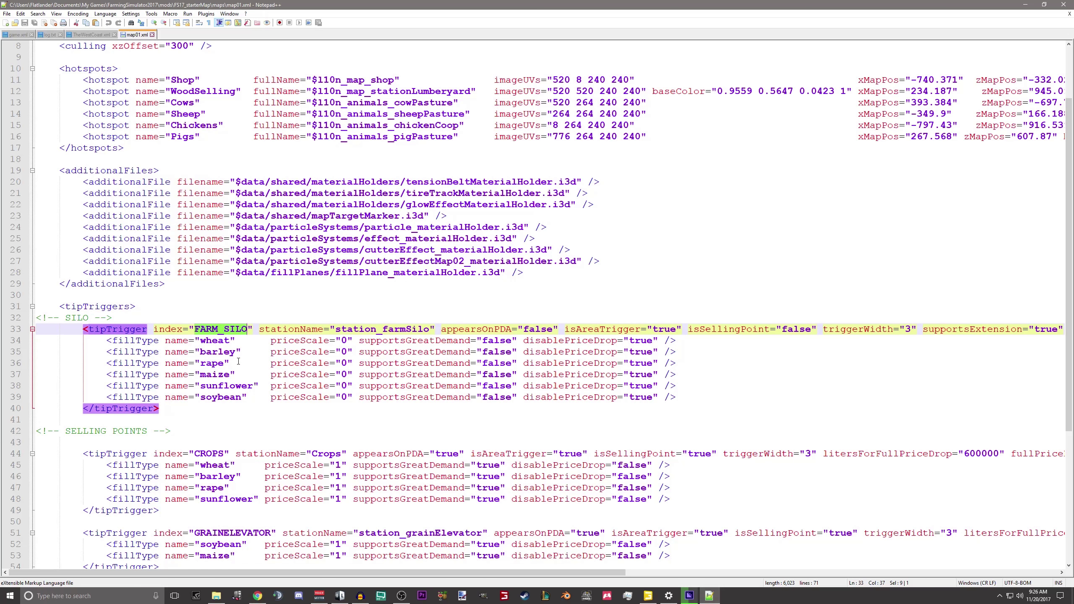
key(Down)
key(Down)
key(Down)
key(Down)
key(Down)
key(Down)
key(Down)
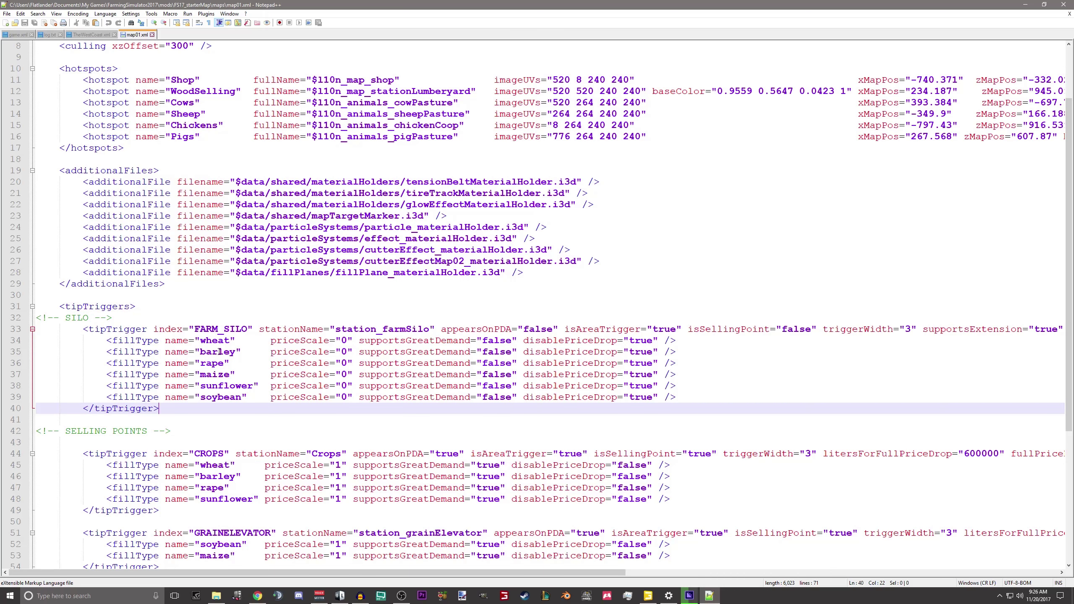
key(shift+Up)
key(shift+Up)
key(shift+Up)
key(shift+Up)
key(shift+Up)
key(shift+Up)
key(shift+Up)
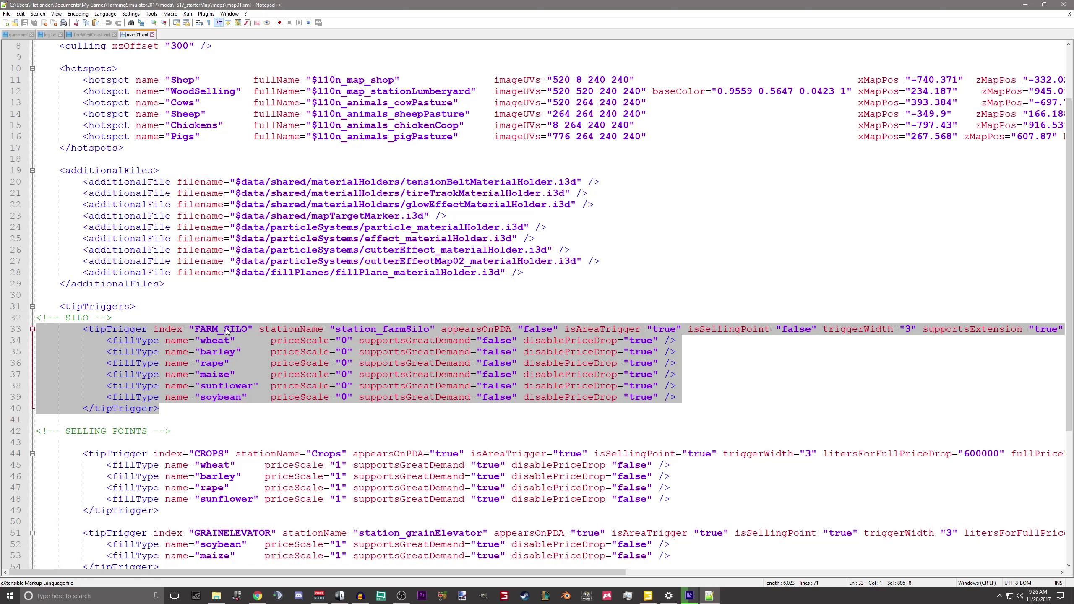
Compare the FARM_SILO index in map01.xml with the triggerPos index in GIANTS Editor, and review the selling point triggers.
click(254, 330)
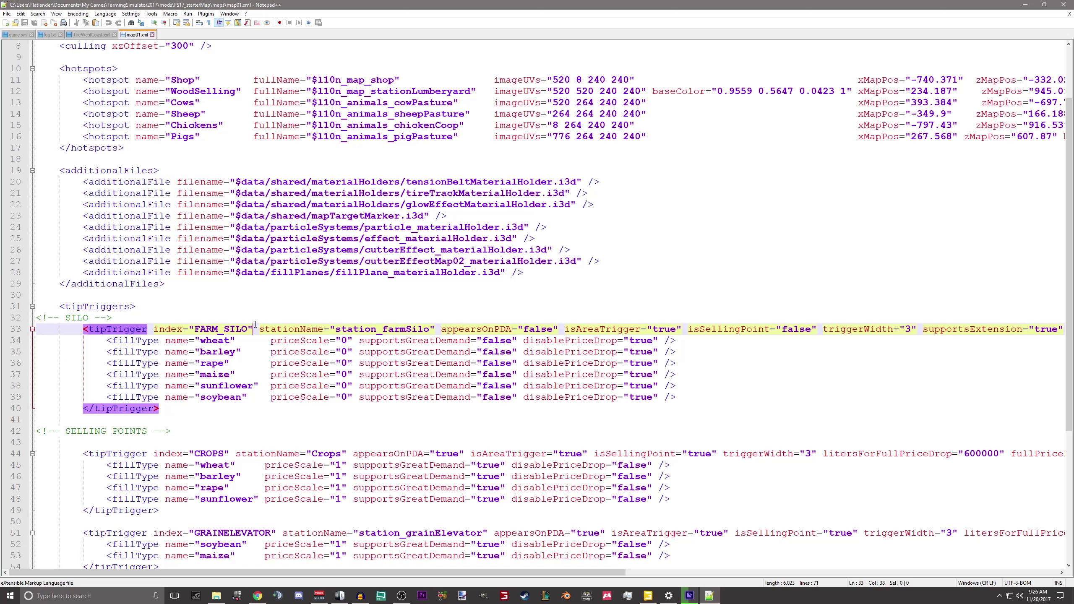
mouse_move(256, 330)
mouse_down()
mouse_move(171, 329)
mouse_move(253, 329)
mouse_up()
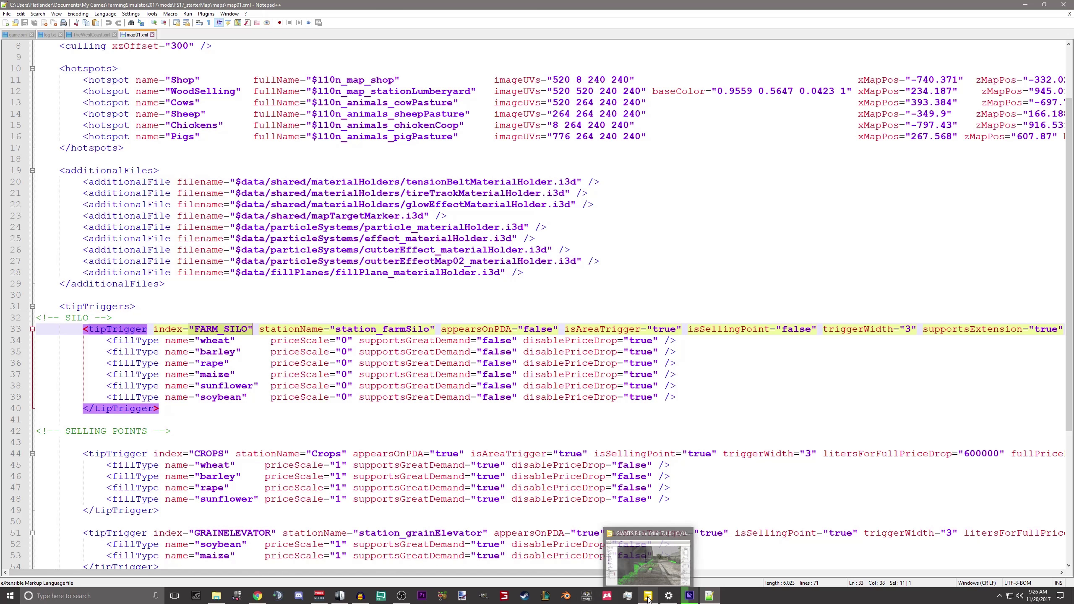
click(641, 549)
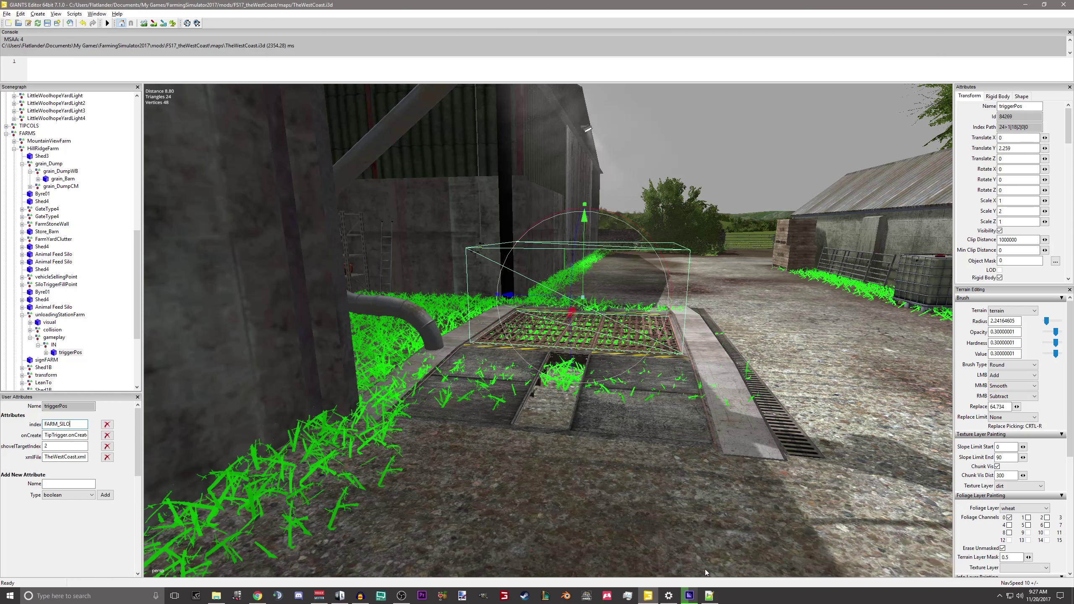
click(709, 596)
scroll(431, 314, down, 1)
ctrl+scroll(431, 315, up, 3)
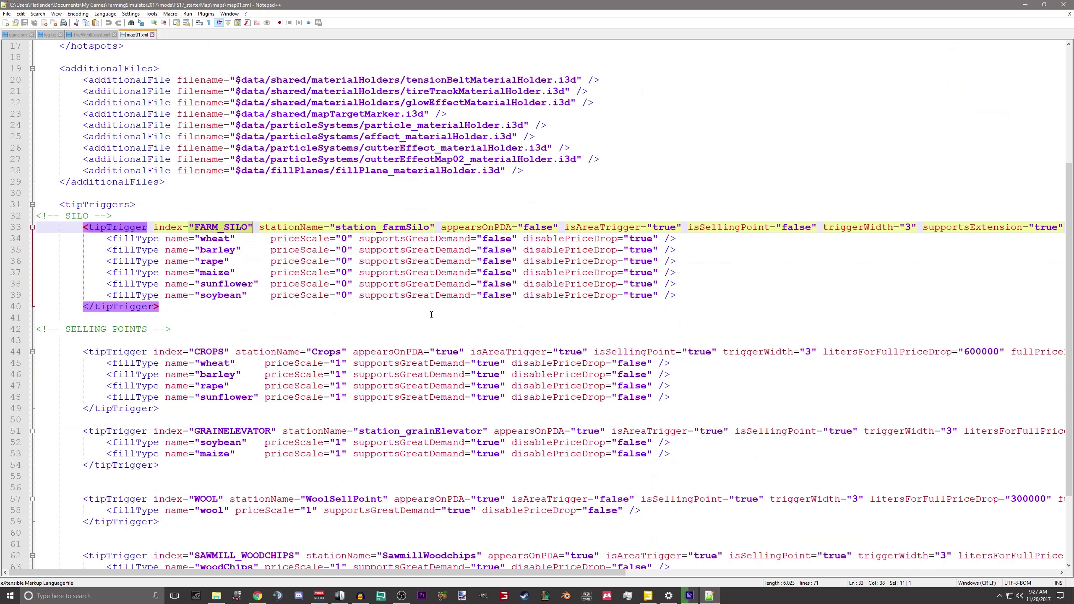
scroll(431, 315, down, 3)
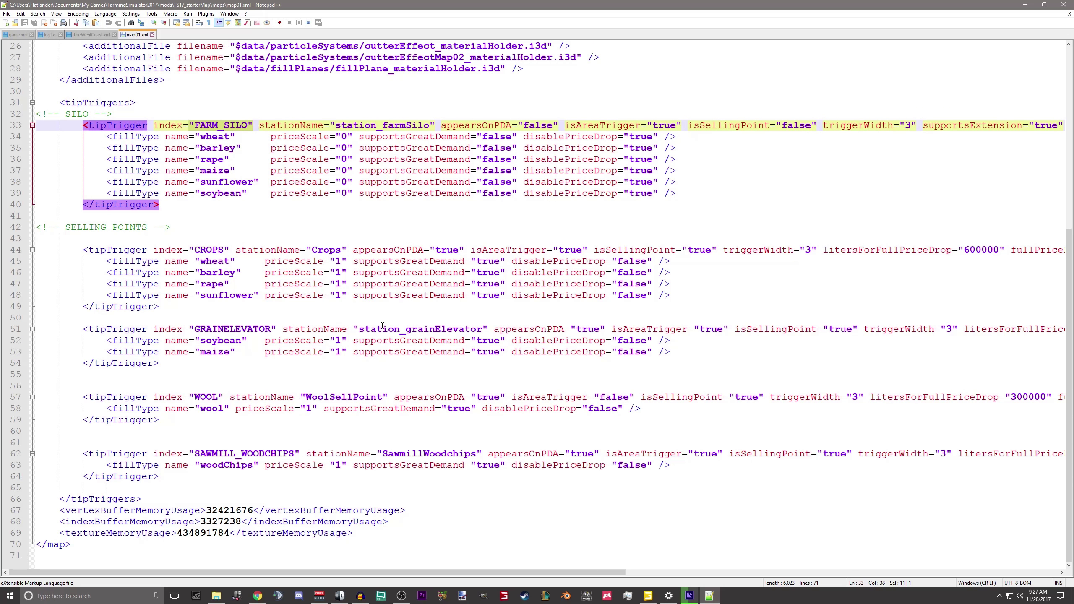
scroll(383, 324, up, 3)
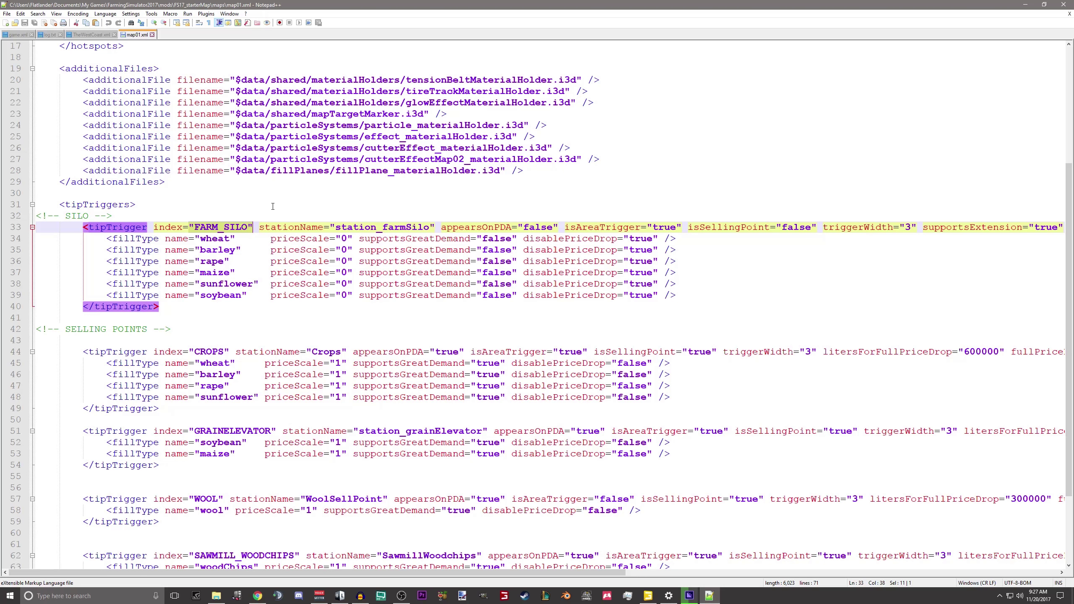
Place the cursor after the FARM_SILO closing tag in map01.xml, and copy the FARM_SILO_1 tip trigger block from TheWestCoast.xml.
click(182, 303)
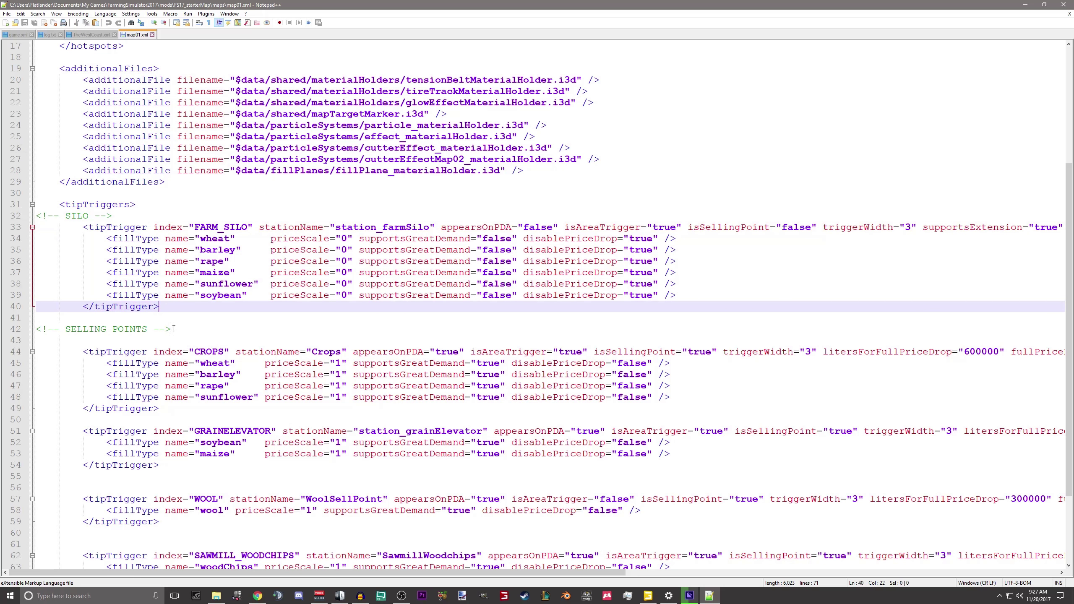
scroll(151, 253, up, 2)
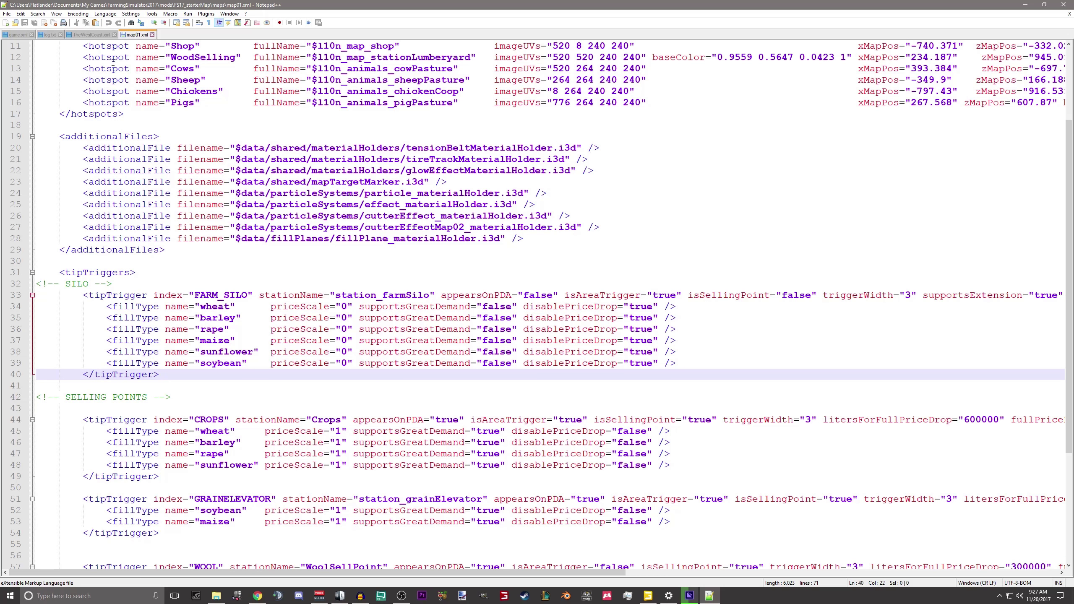
click(89, 35)
scroll(204, 466, down, 4)
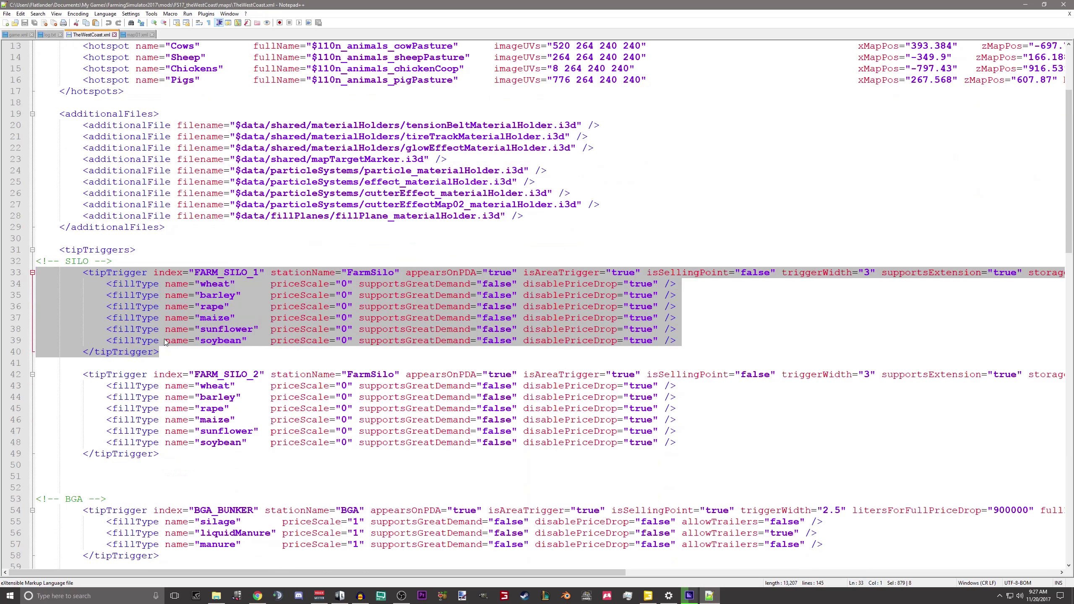
click(156, 317)
drag(167, 347, 36, 272)
key(ctrl+c)
Paste the copied FARM_SILO_1 block into map01.xml below the FARM_SILO tip trigger, separated by a blank line.
click(142, 35)
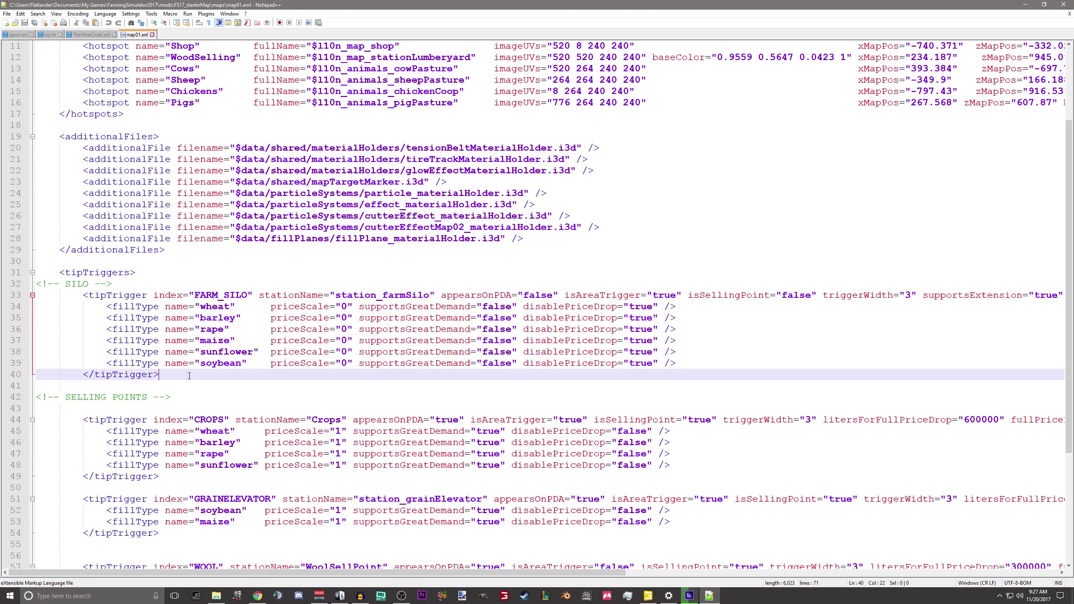
key(Return)
key(Return)
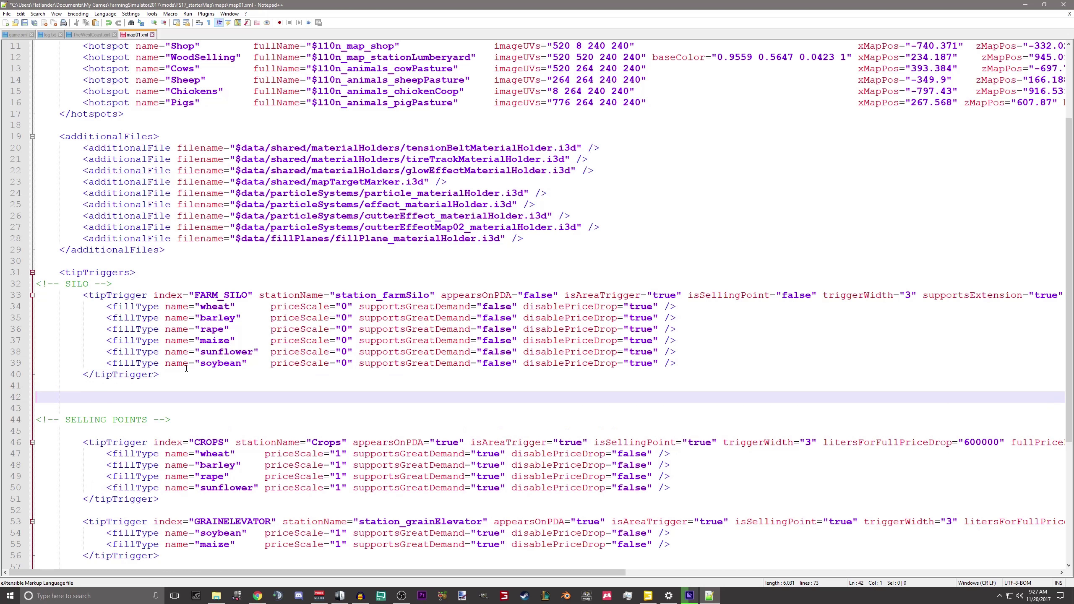
key(ctrl+v)
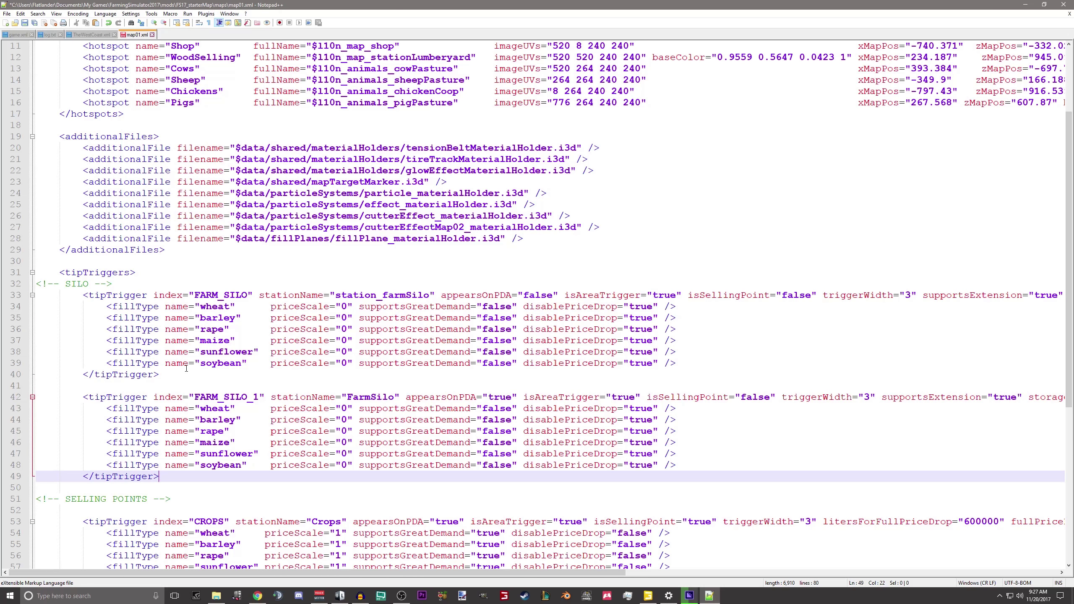
Return to The West Coast map in GIANTS Editor and select the yard light's beam on the barn beside the unloading station.
click(216, 596)
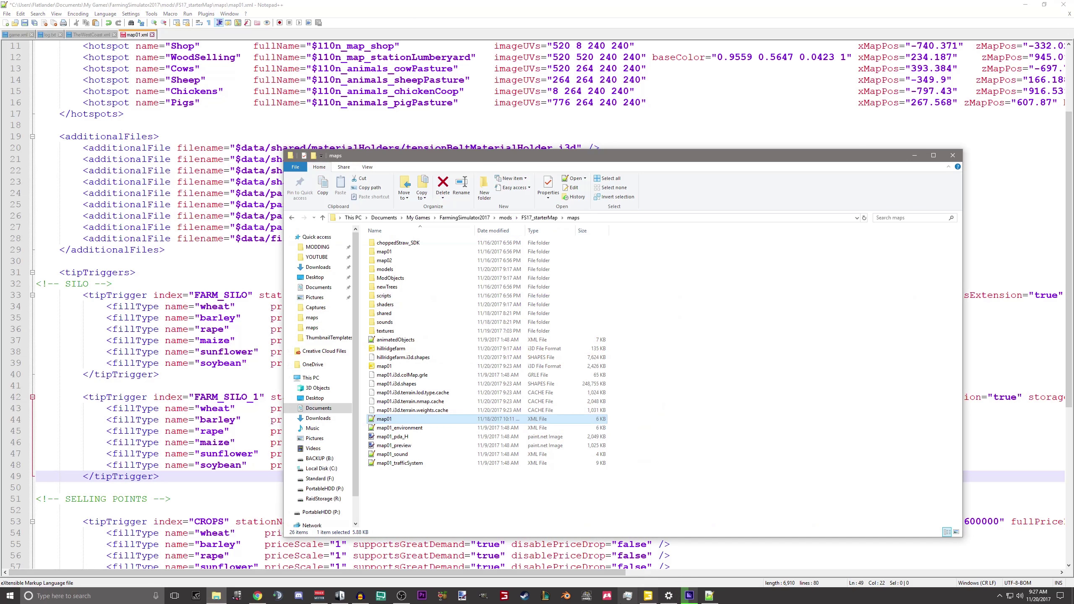
click(647, 595)
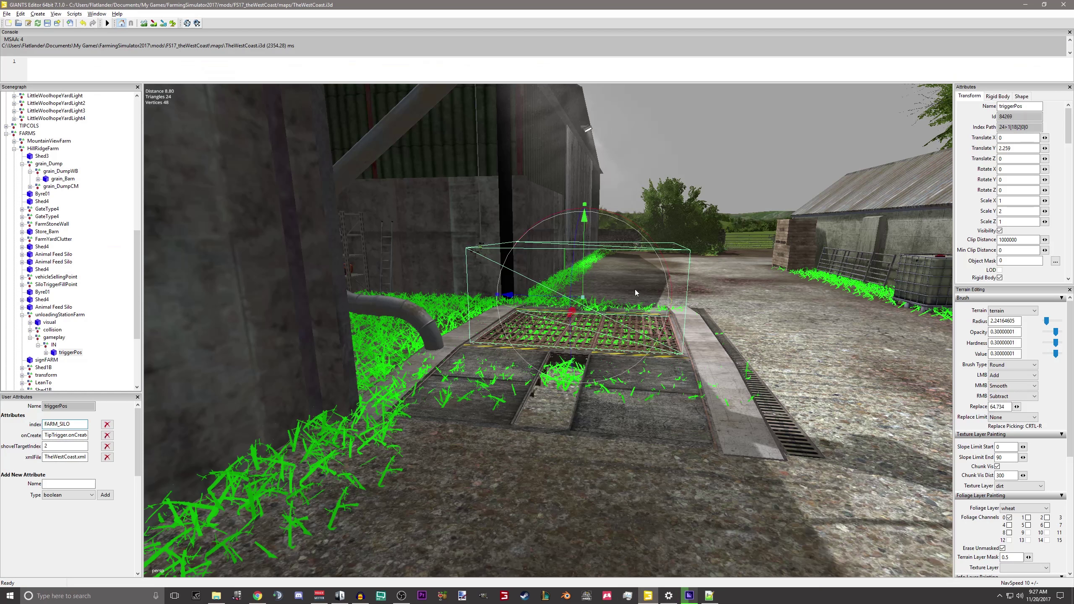
right_drag(634, 289, 567, 289)
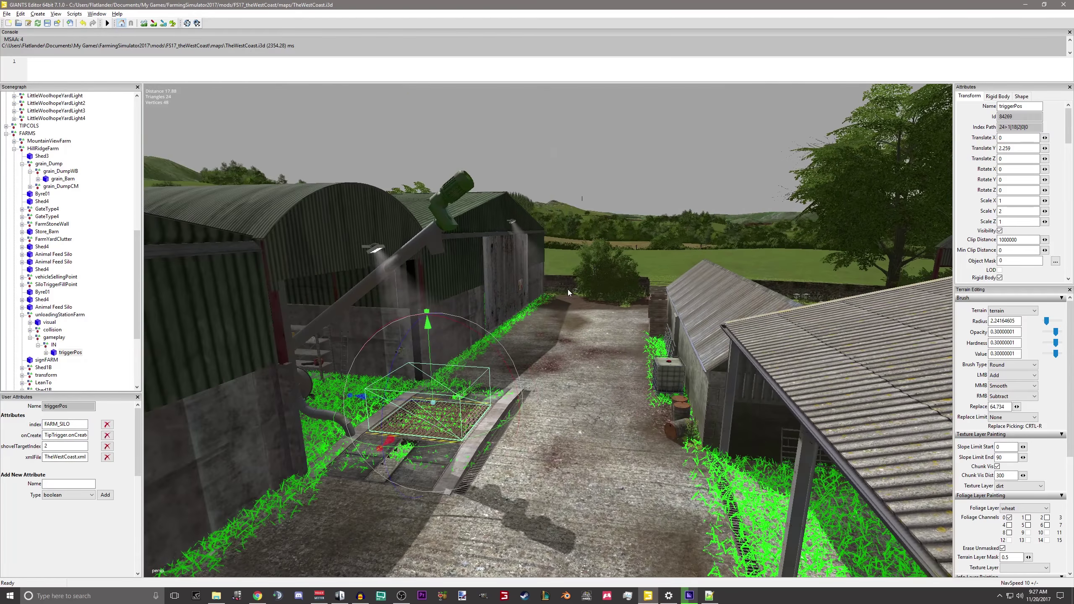
click(378, 258)
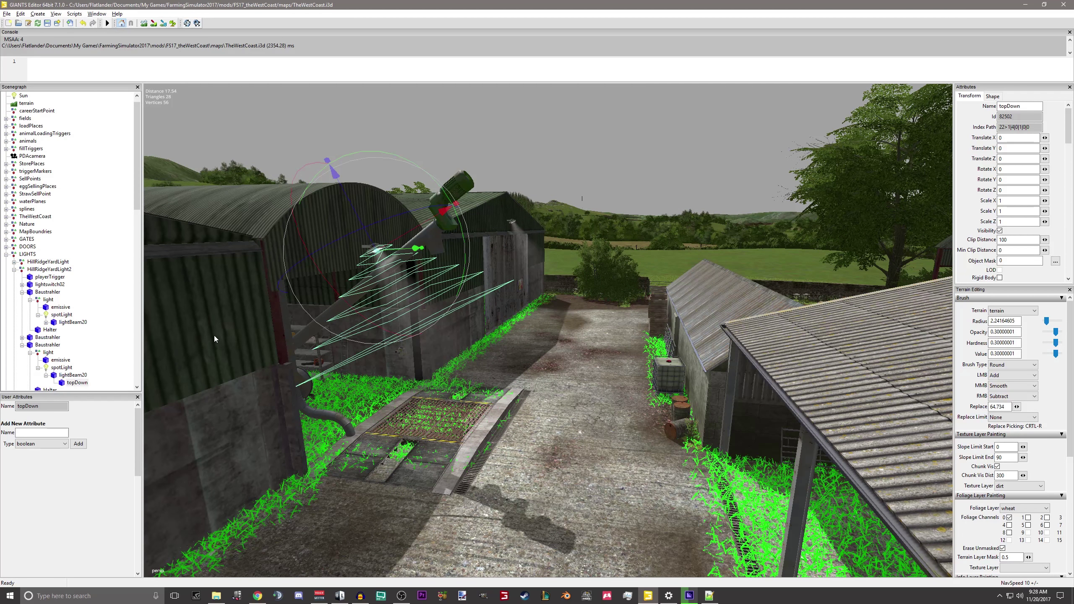
scroll(214, 336, up, 4)
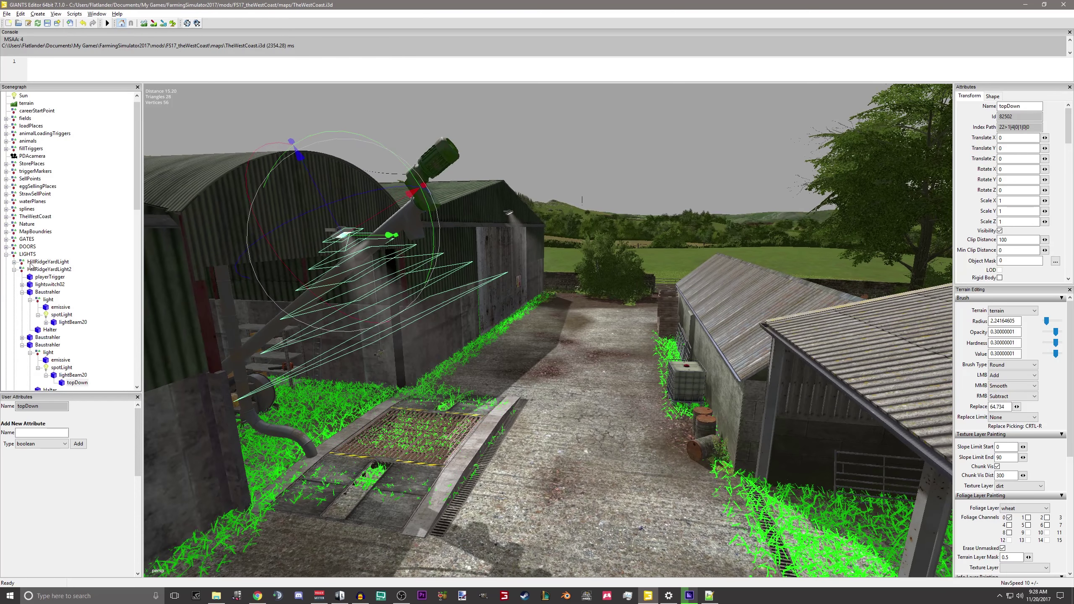
Select the HillRidgeYardLight2 group in the scenegraph, and move the selection up to its parent LIGHTS group.
click(28, 269)
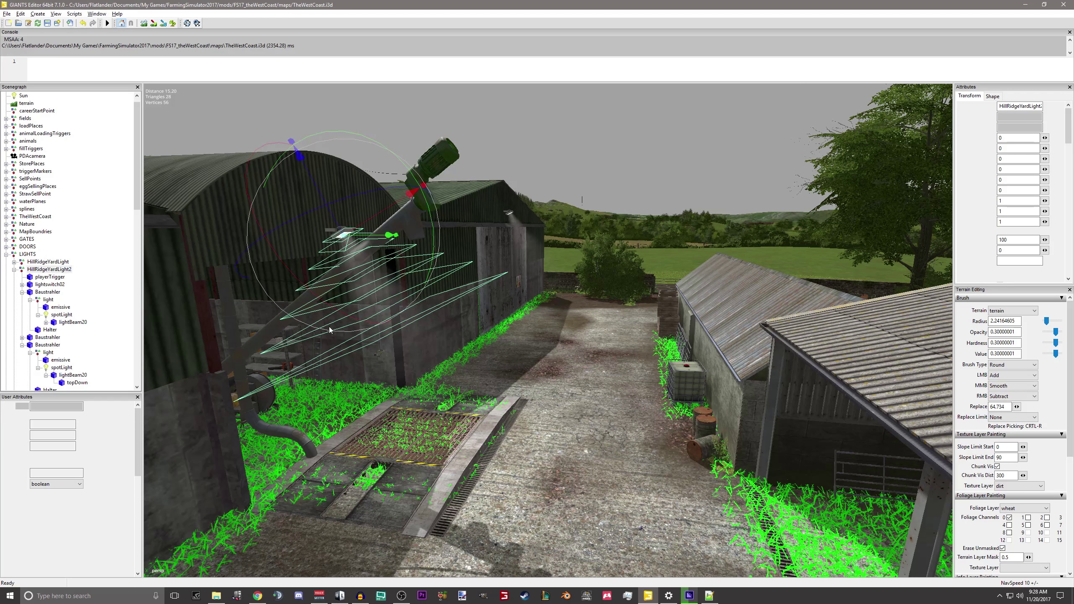
key(Up)
key(Up)
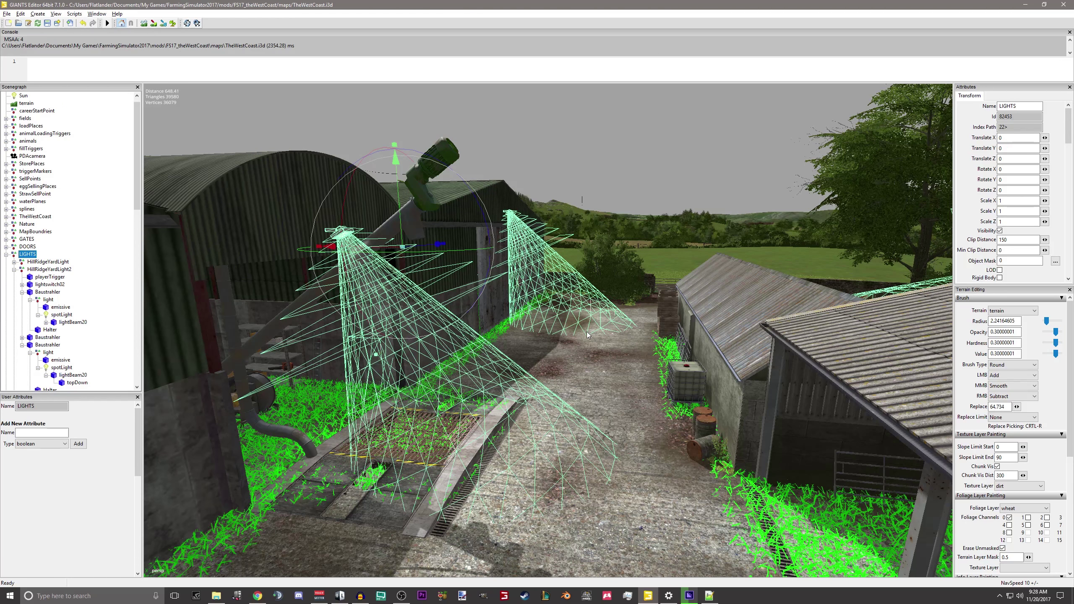
Inspect the HillRidgeFarm_D gate's trigger and both gate leaves, and check the XML file name among visable_gate2's user attributes.
right_drag(584, 305, 464, 482)
click(457, 437)
key(f)
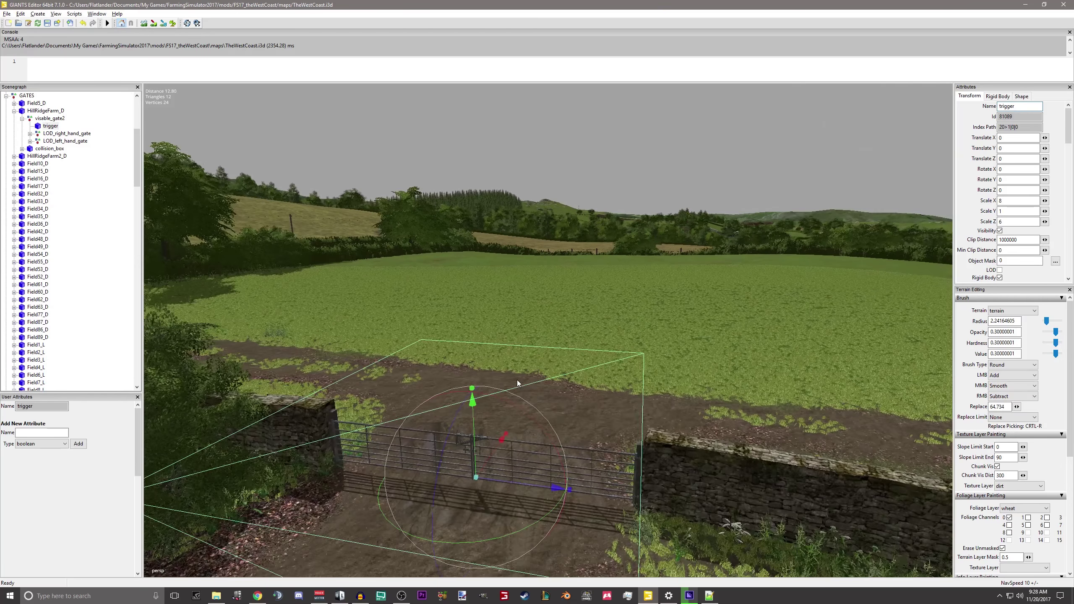
middle_drag(517, 383, 521, 345)
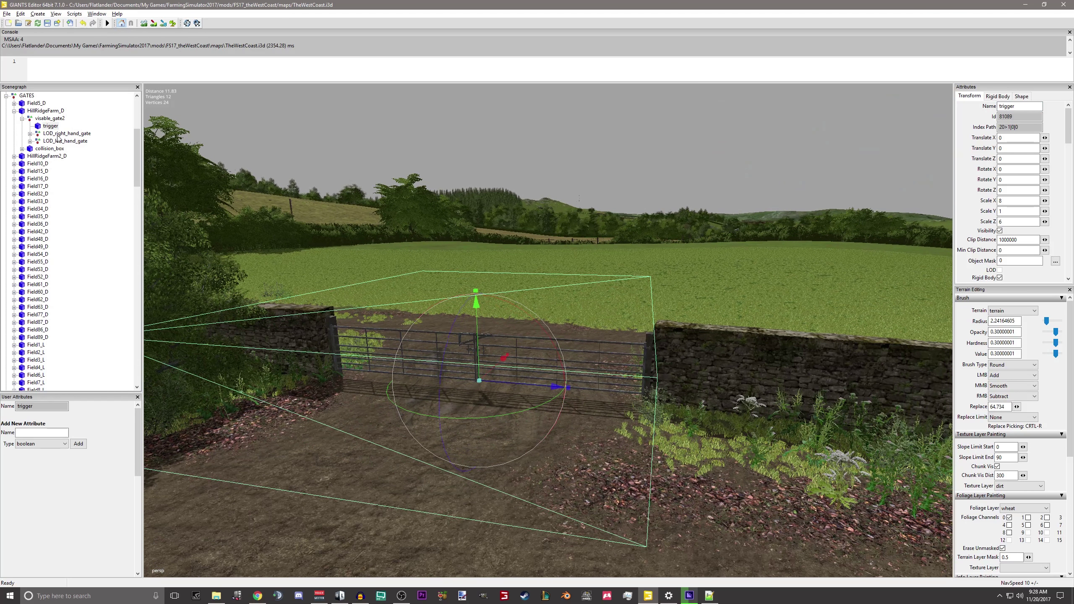
click(59, 134)
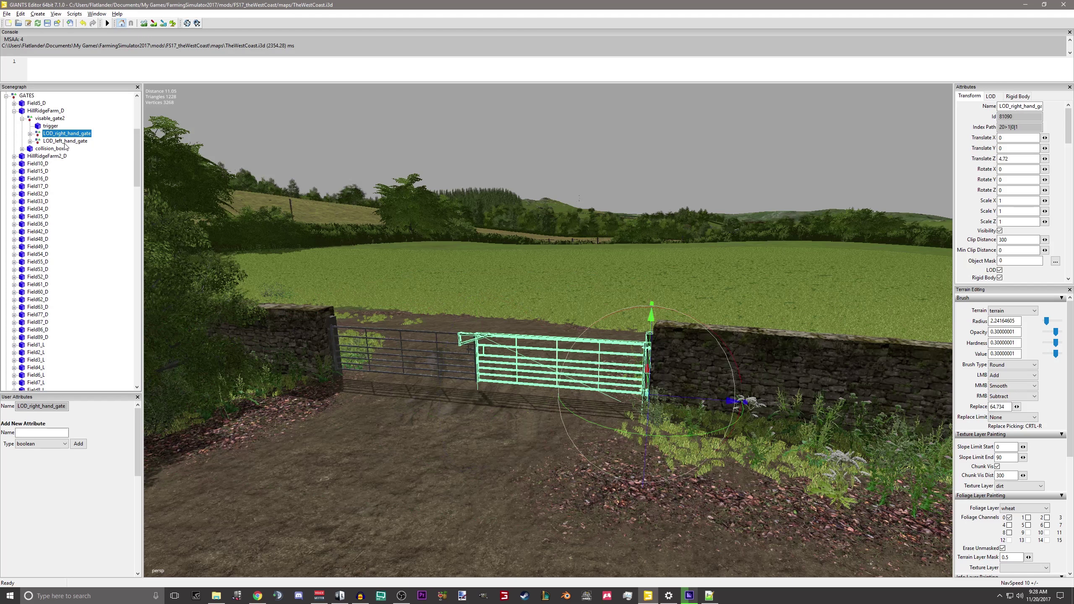
click(58, 142)
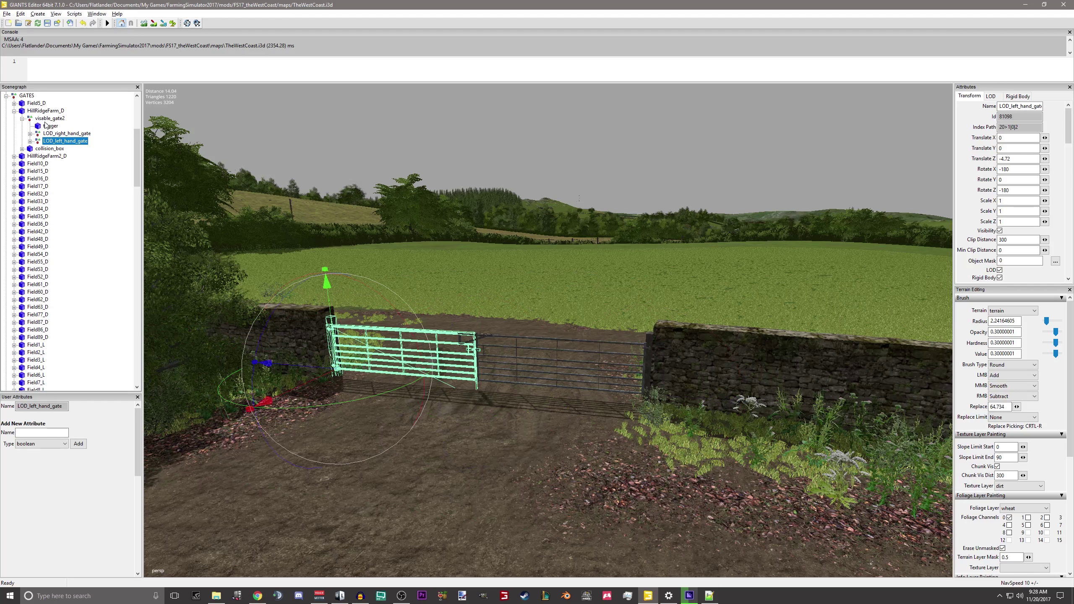
click(48, 118)
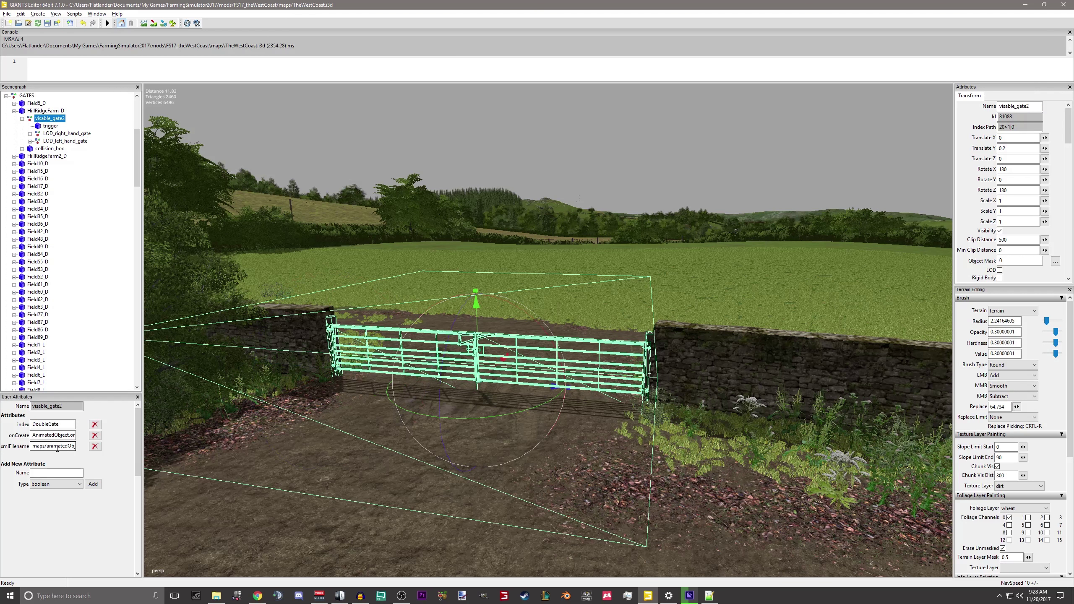
drag(44, 446, 77, 445)
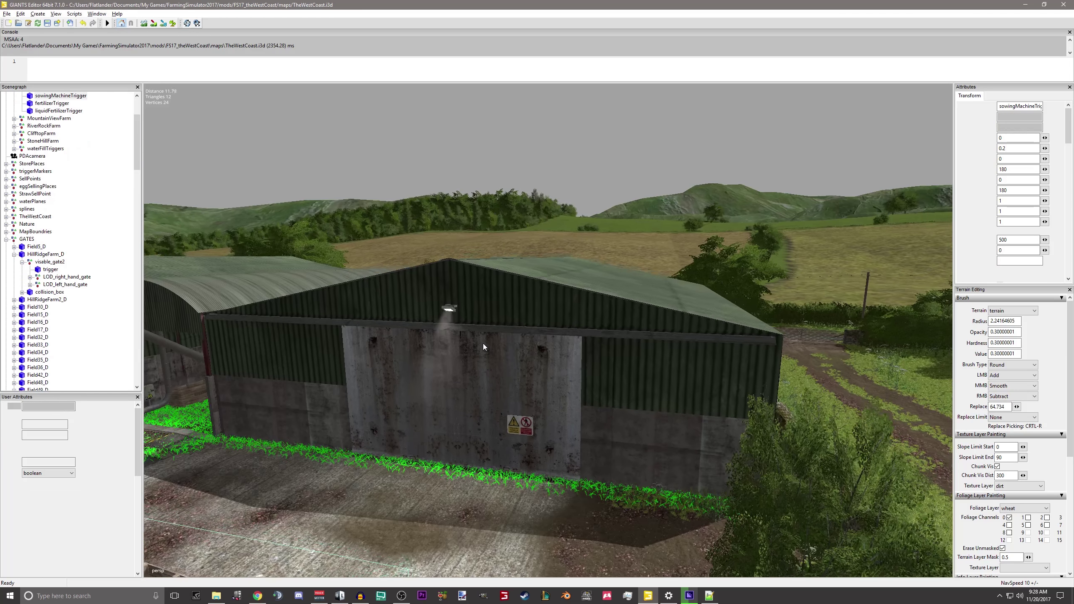
Select the trigger of the large shed's sliding door, and review the DOORS and GATES groups in the scenegraph.
click(451, 378)
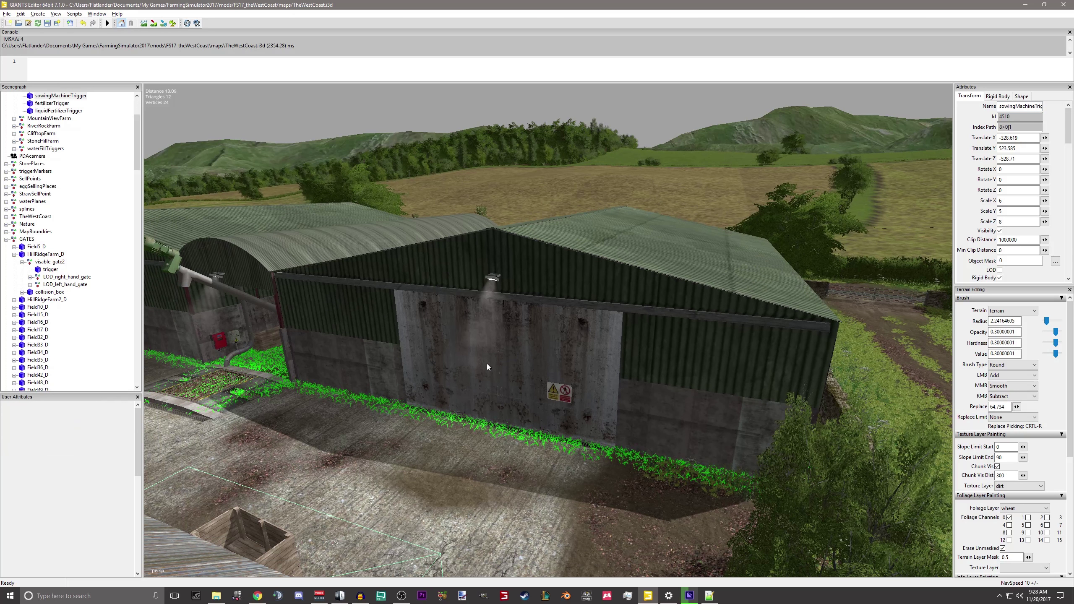
click(457, 383)
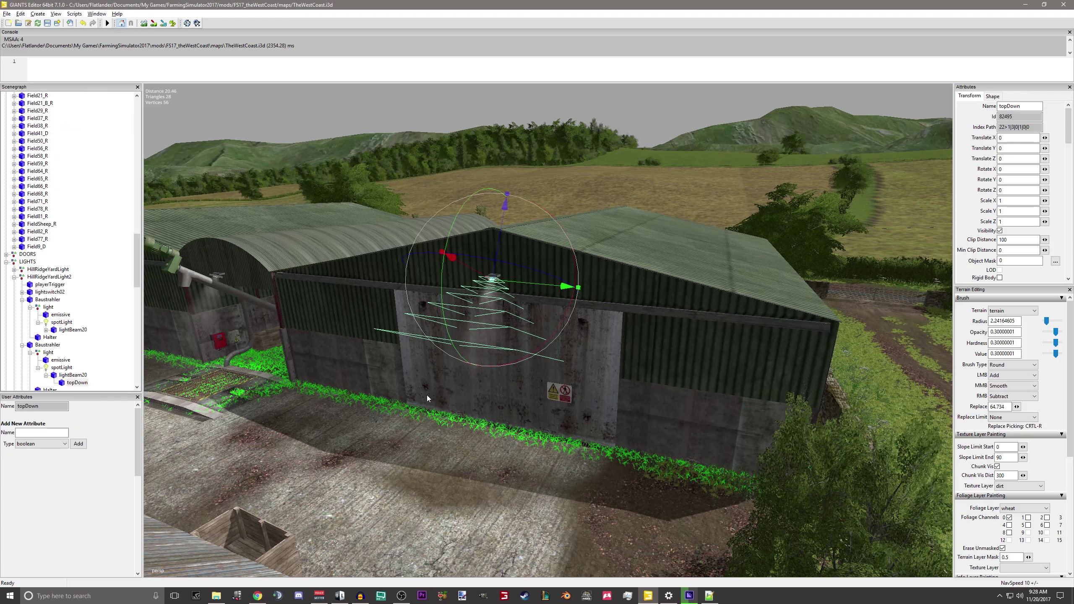
click(598, 375)
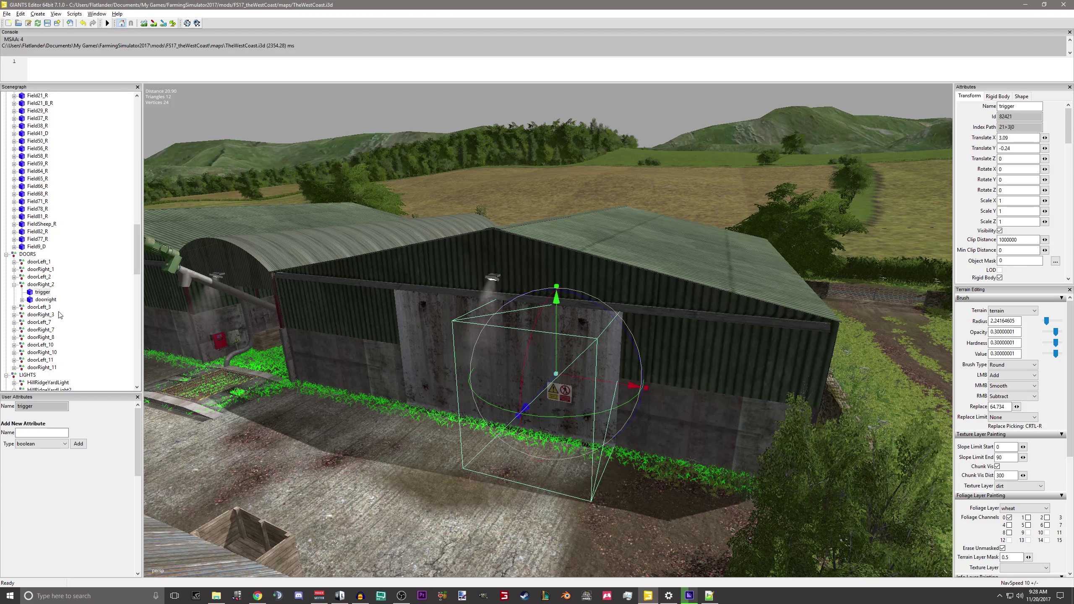
scroll(62, 313, up, 15)
scroll(61, 313, up, 10)
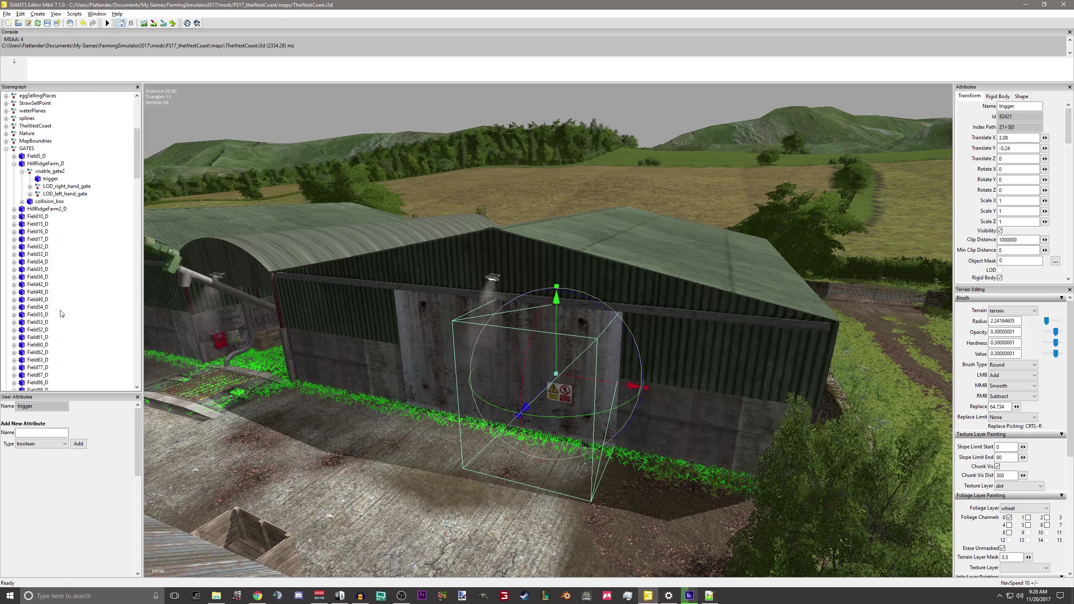
scroll(23, 222, down, 8)
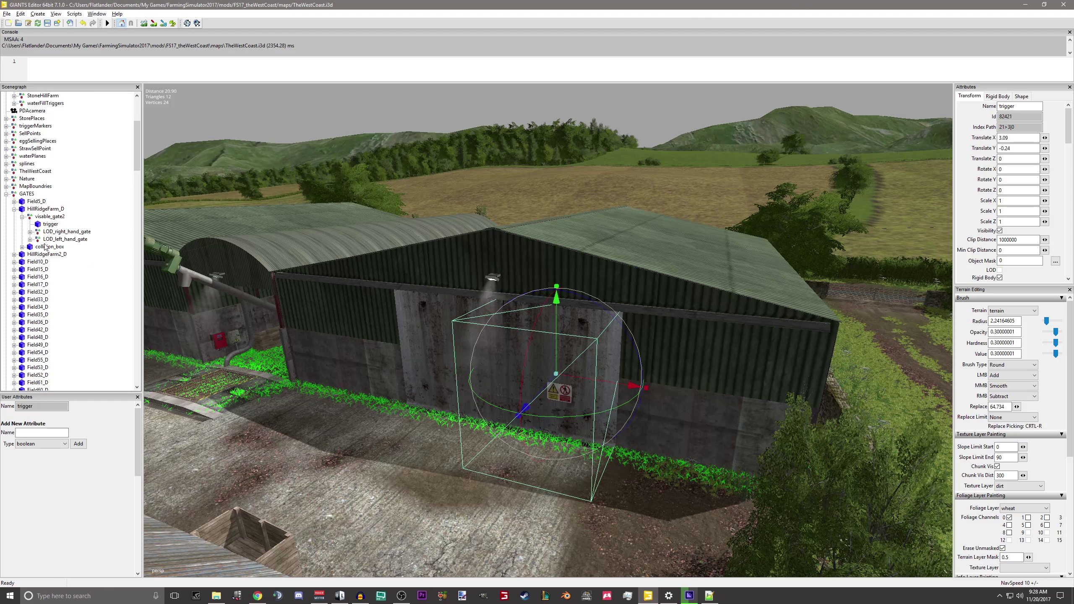
Select the whole HillRidgeFarm group and move it along X to about 115.26, away from its yard.
click(553, 357)
click(42, 322)
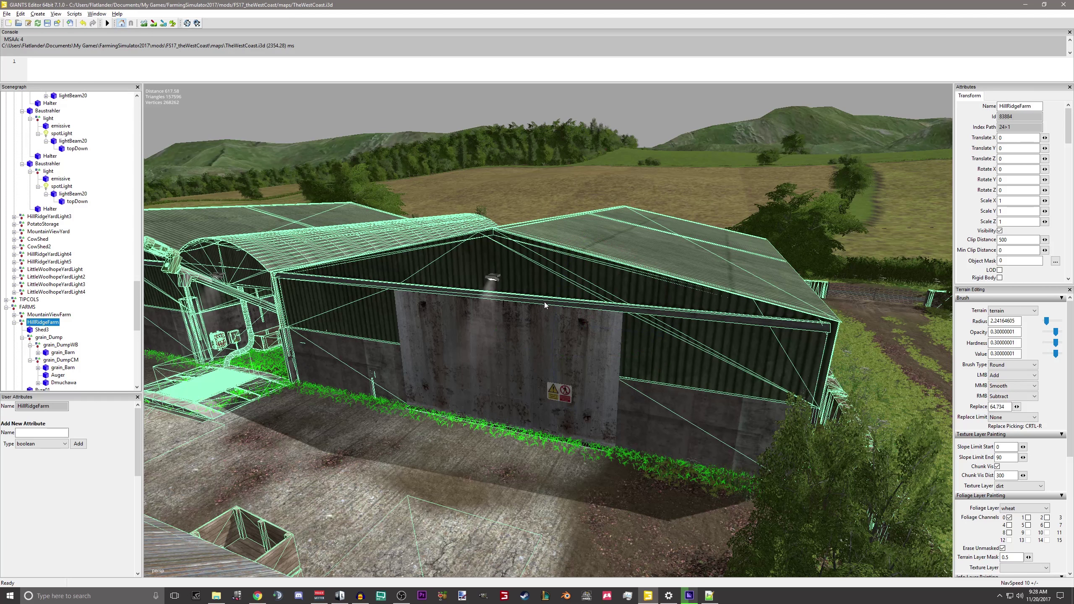
right_drag(544, 302, 743, 325)
drag(567, 221, 511, 216)
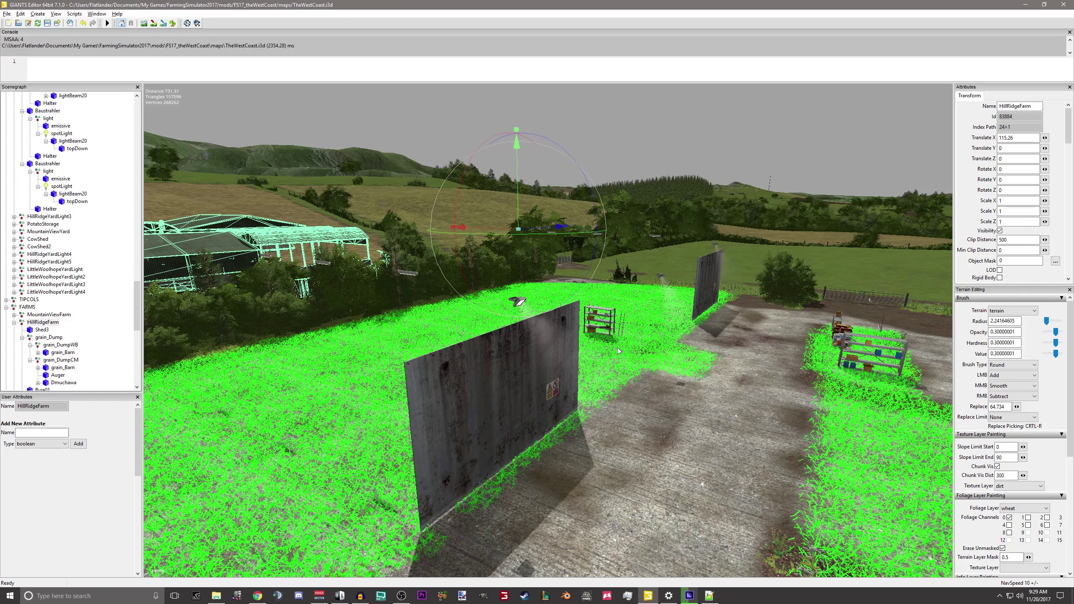
Examine the vacated yard with its remaining doors and objects, and view the entrance gate with its trigger selected from both sides.
right_drag(511, 216, 516, 476)
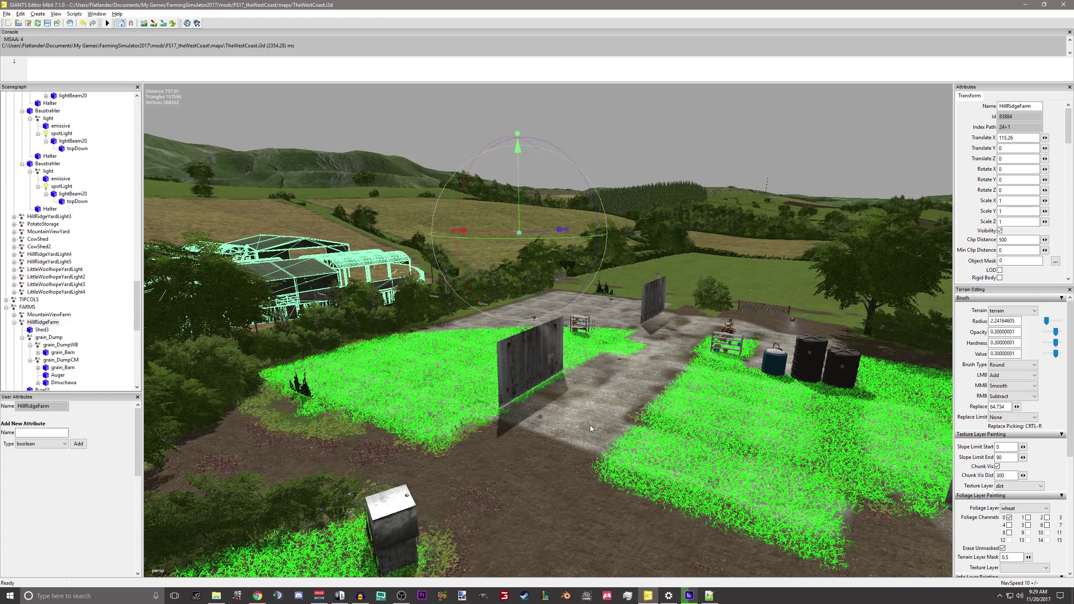
scroll(608, 402, up, 2)
scroll(630, 380, down, 3)
right_drag(462, 305, 651, 292)
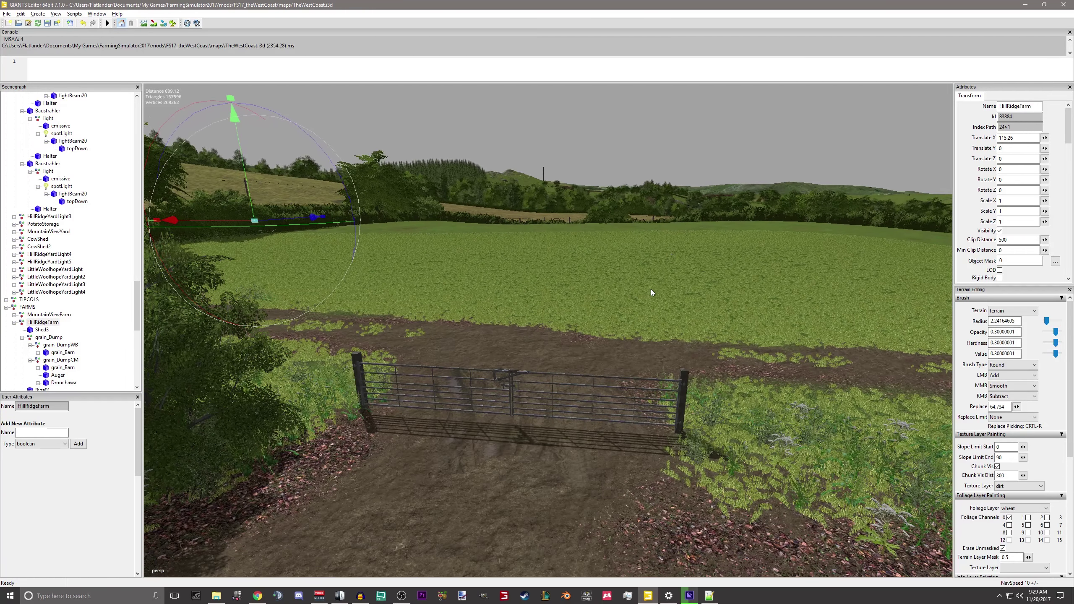
click(515, 455)
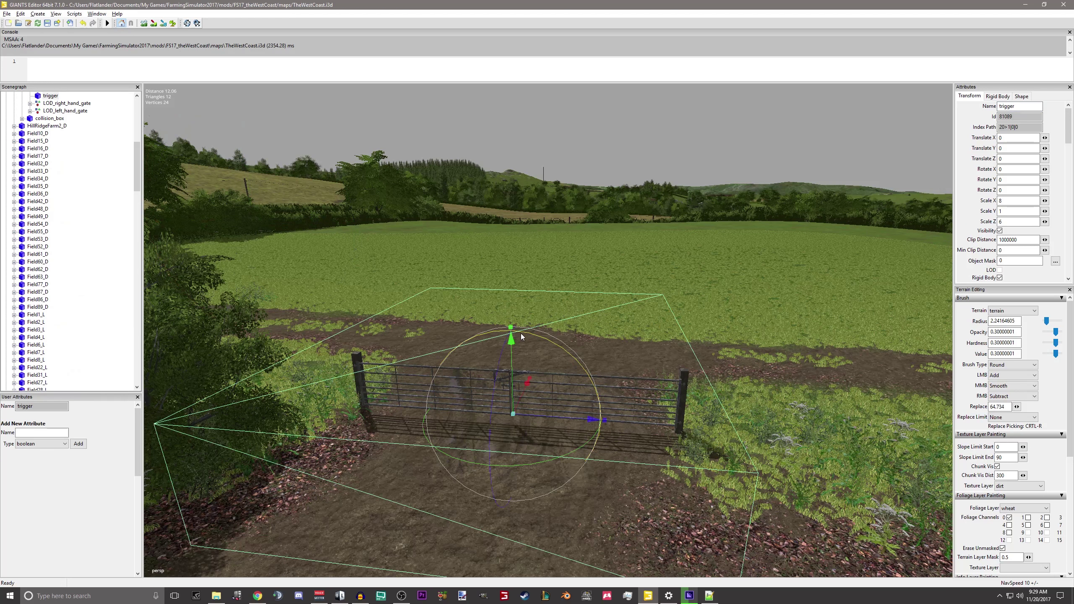
scroll(445, 386, up, 1)
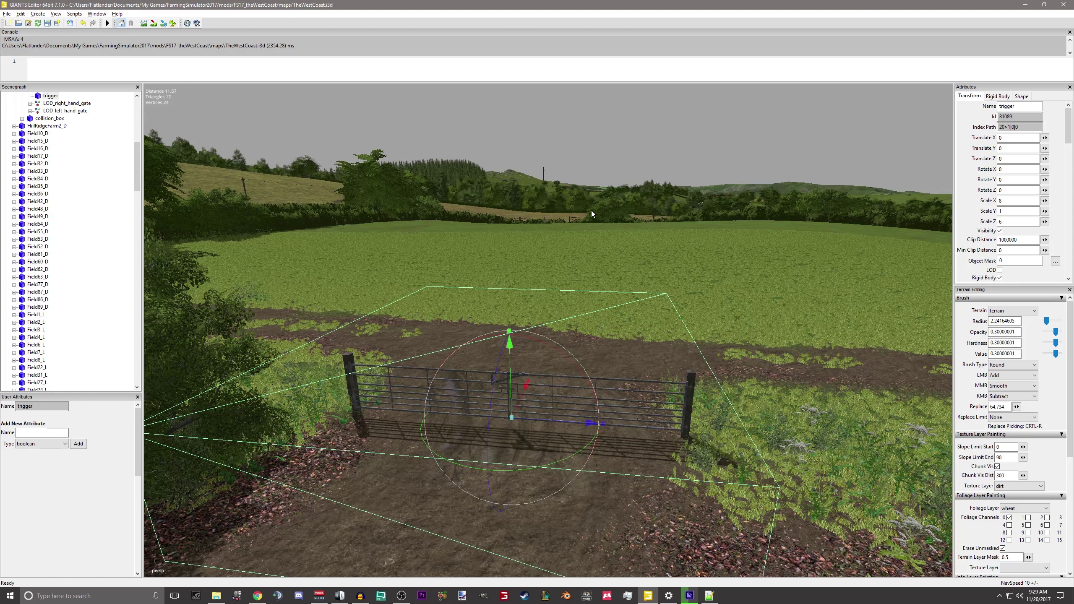
right_drag(713, 252, 401, 284)
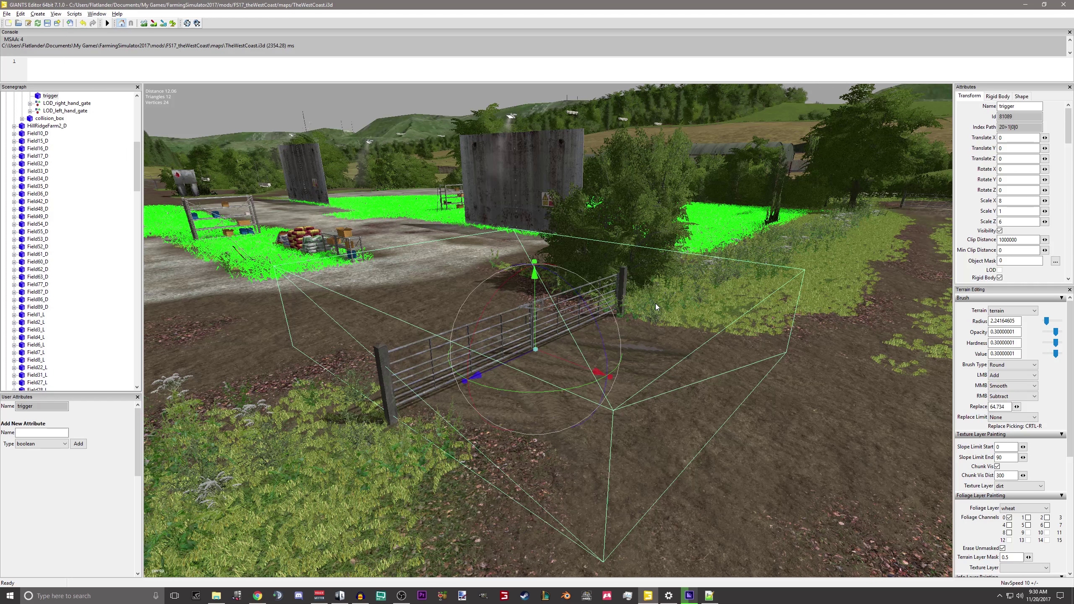
scroll(655, 304, down, 10)
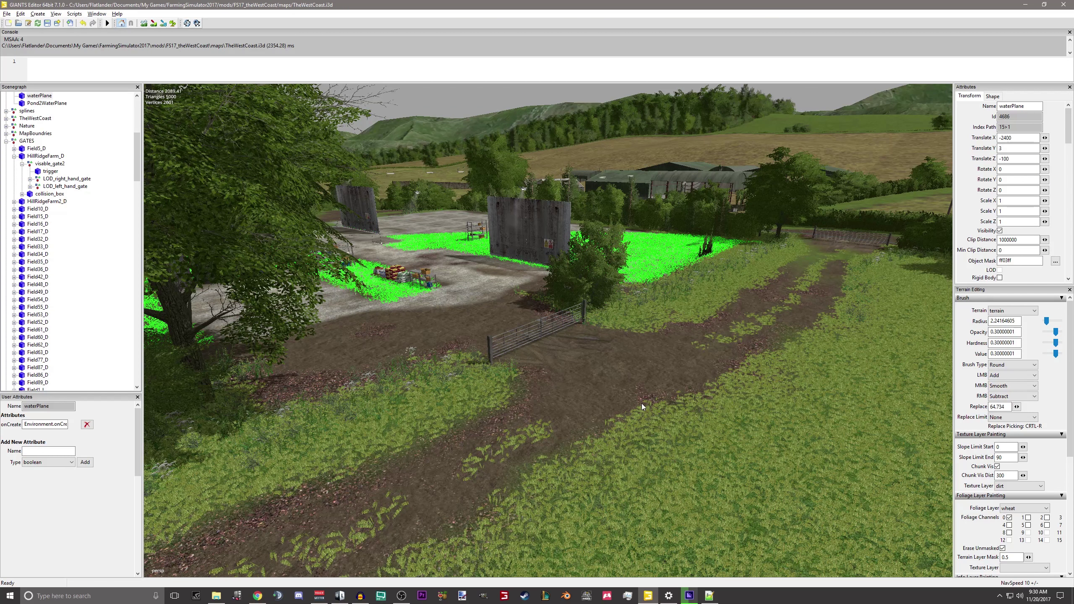
drag(641, 403, 536, 399)
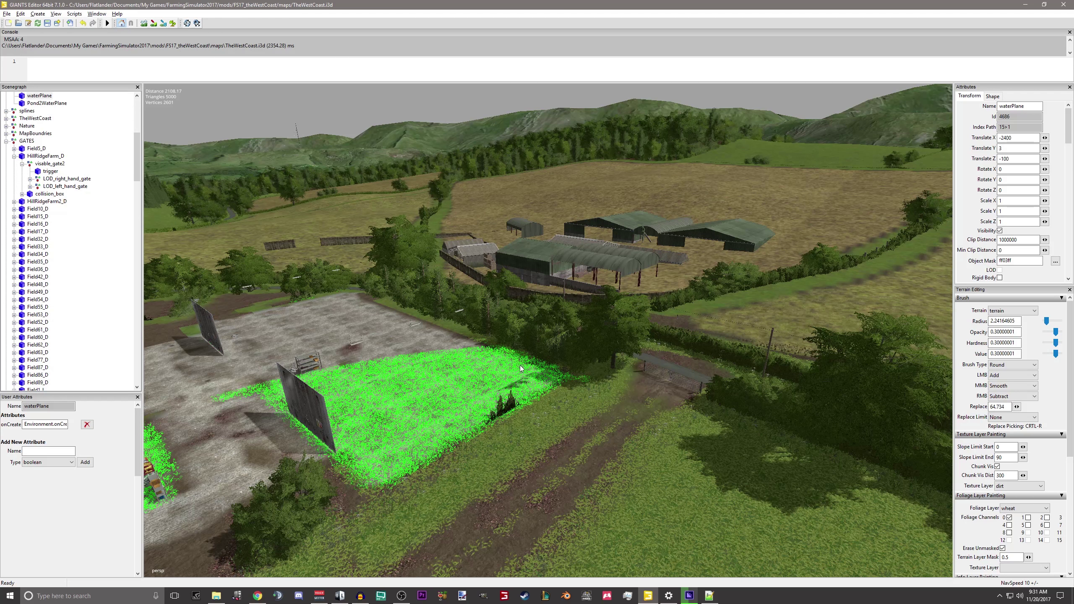
Switch to the web browser and look through the topics on the FS-UK Modding Help board.
key(alt+Tab)
scroll(135, 332, up, 3)
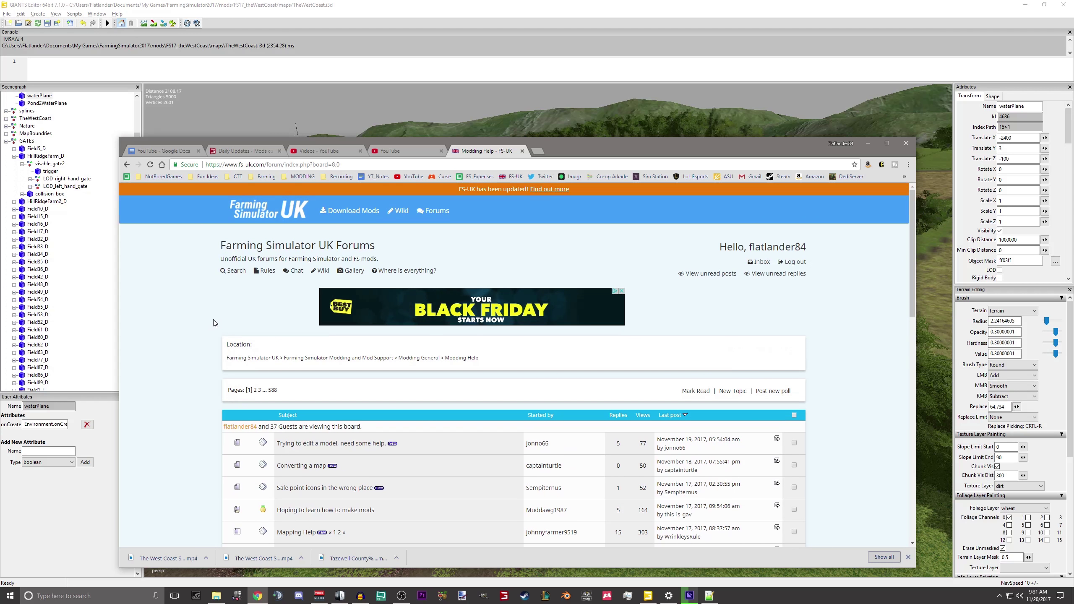
scroll(209, 324, down, 3)
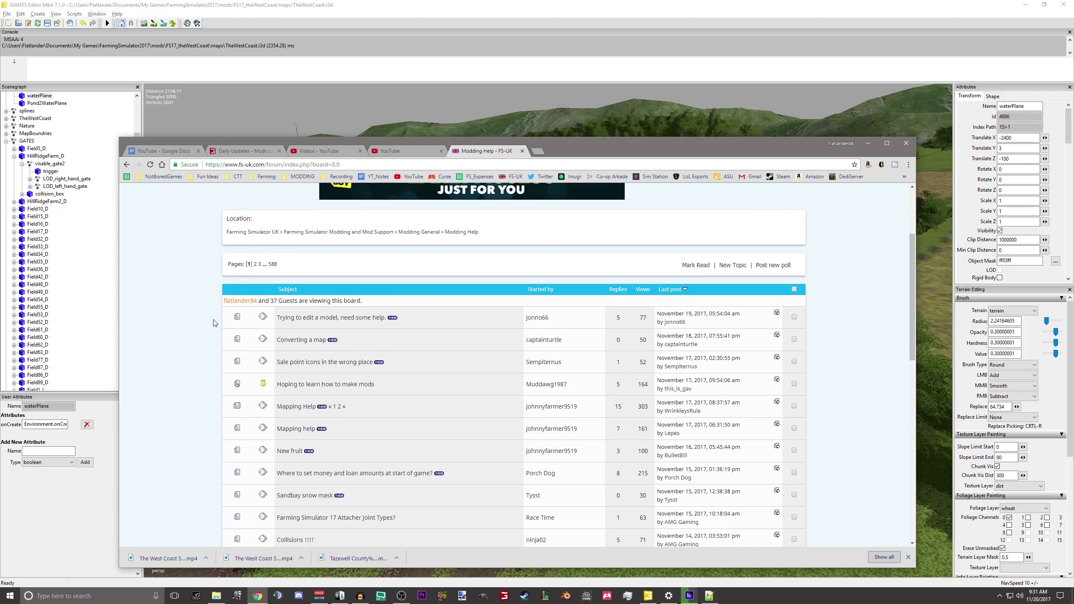
scroll(214, 322, up, 3)
scroll(220, 319, down, 2)
scroll(209, 343, down, 2)
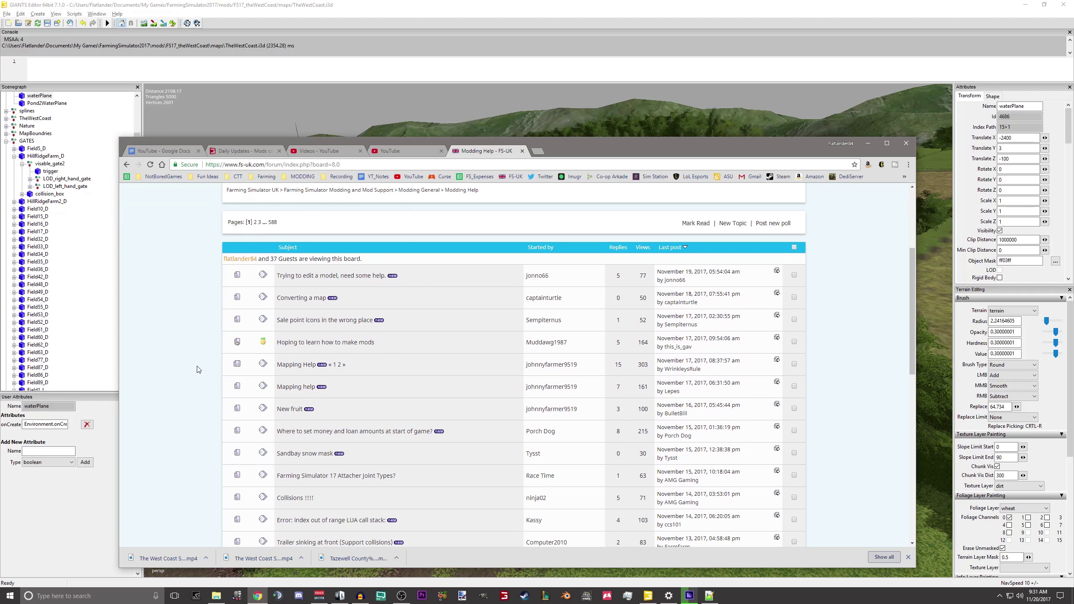
Return to the Farming Simulator UK forum index and look over the recent posts and community boards.
key(alt+Left)
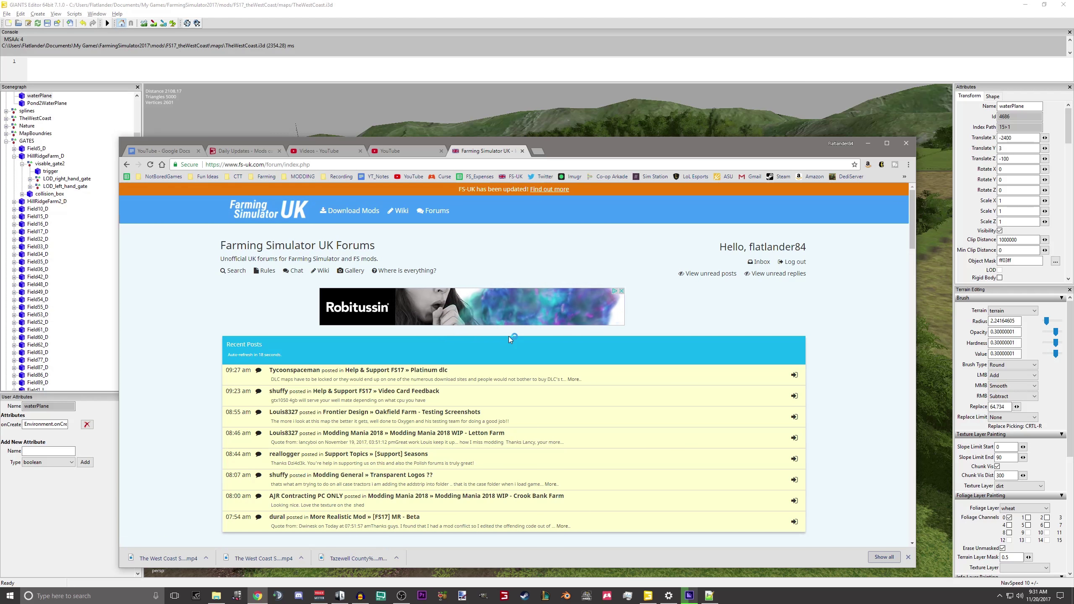
scroll(508, 336, down, 1)
scroll(235, 292, down, 3)
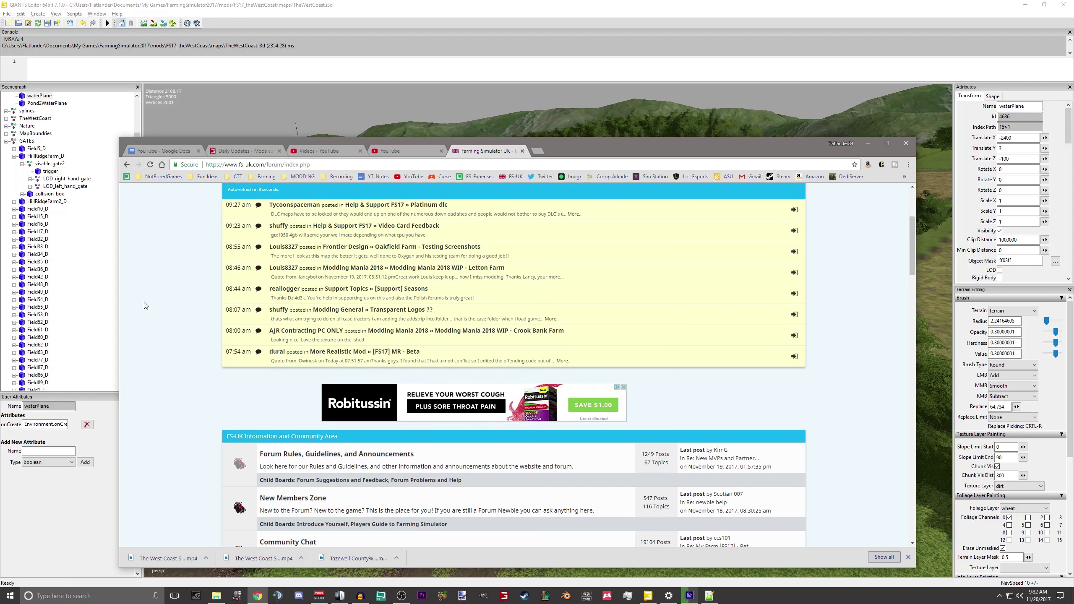
scroll(144, 307, up, 4)
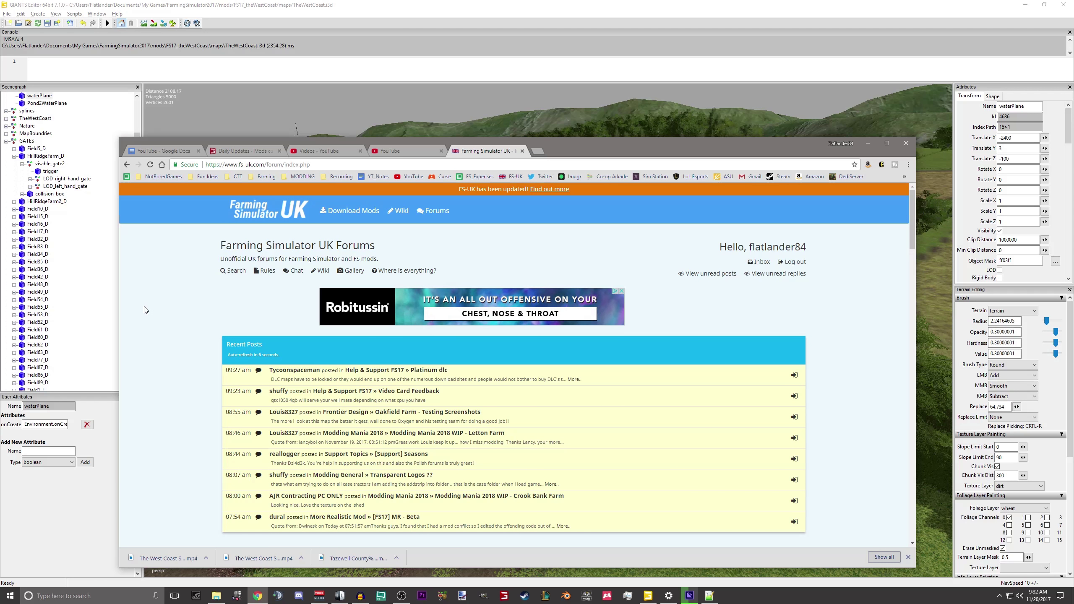
scroll(145, 310, down, 2)
View the edit page of the West Coast Seasons video on YouTube, and return to the forum's recent posts.
click(391, 150)
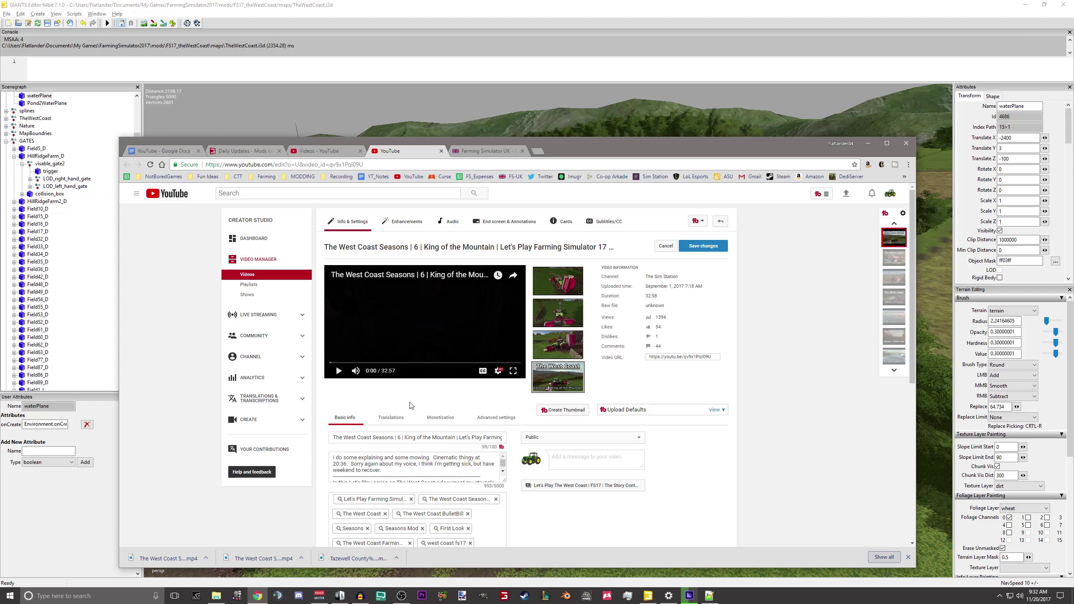
key(ctrl+Tab)
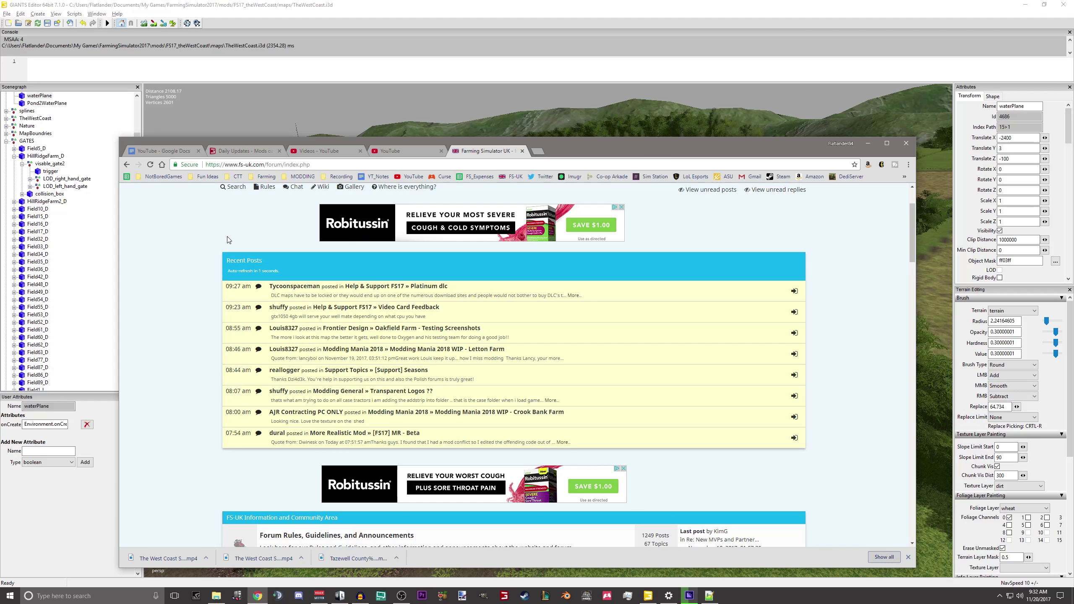
scroll(187, 244, down, 1)
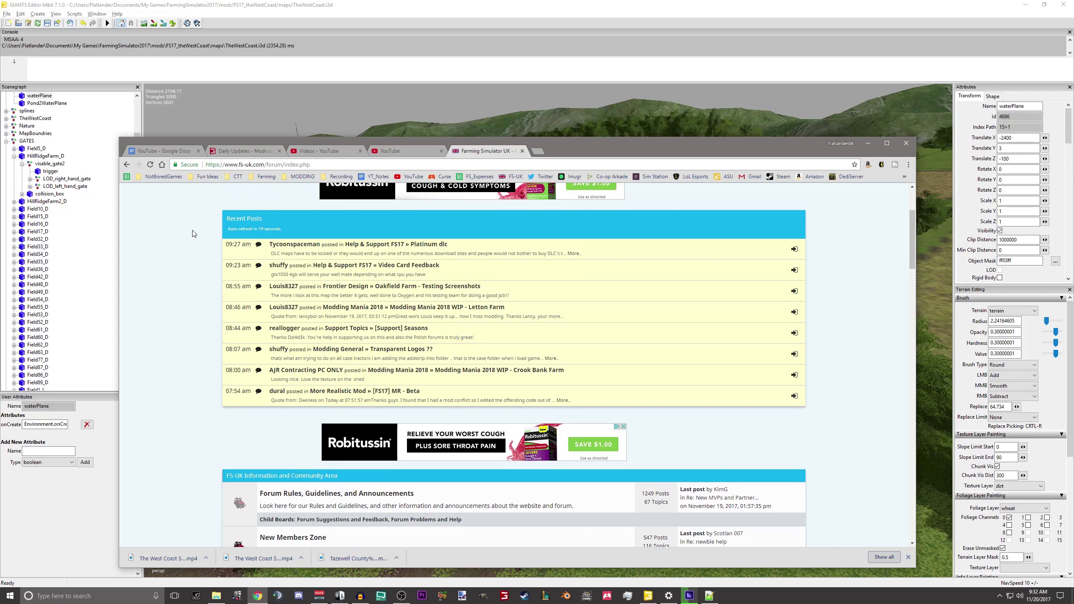
scroll(259, 233, up, 3)
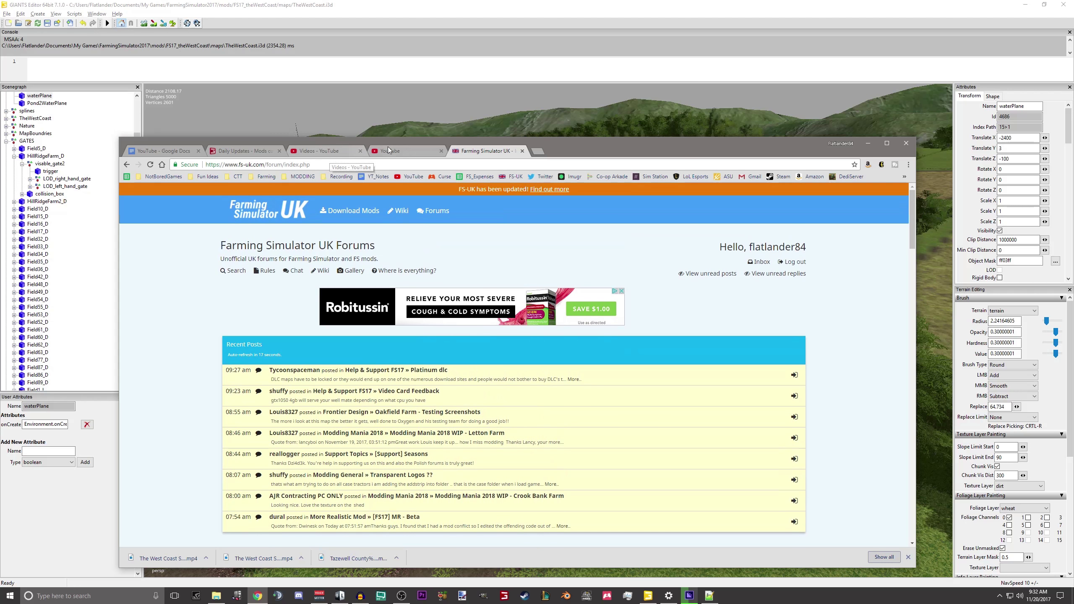